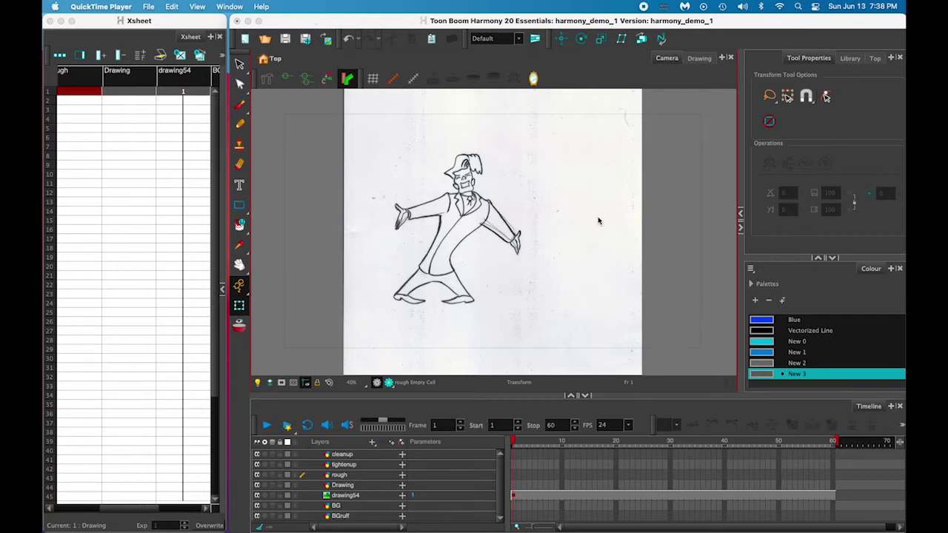
Step: On frame 1 of the rough layer, sketch the head, torso and legs over the scanned character using the Brush in the New 0 colour
click(618, 72)
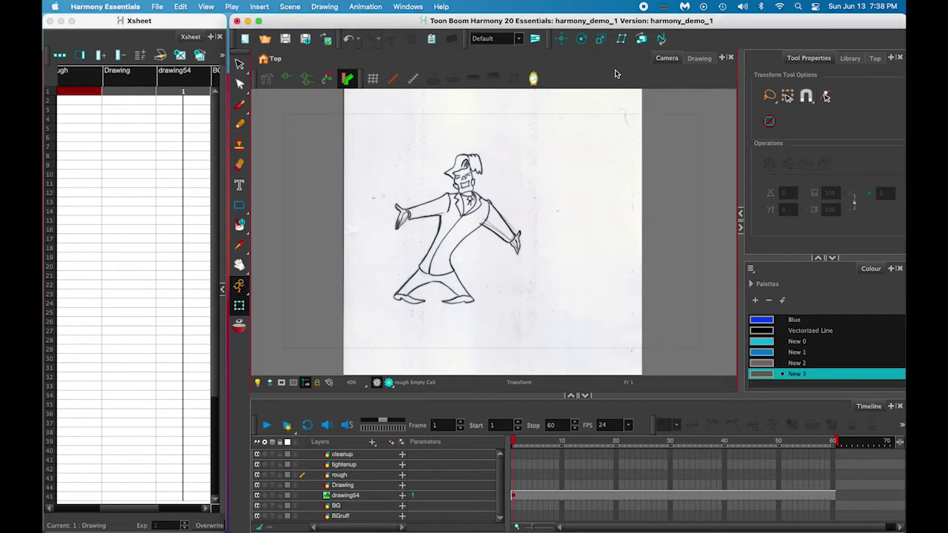
key(2)
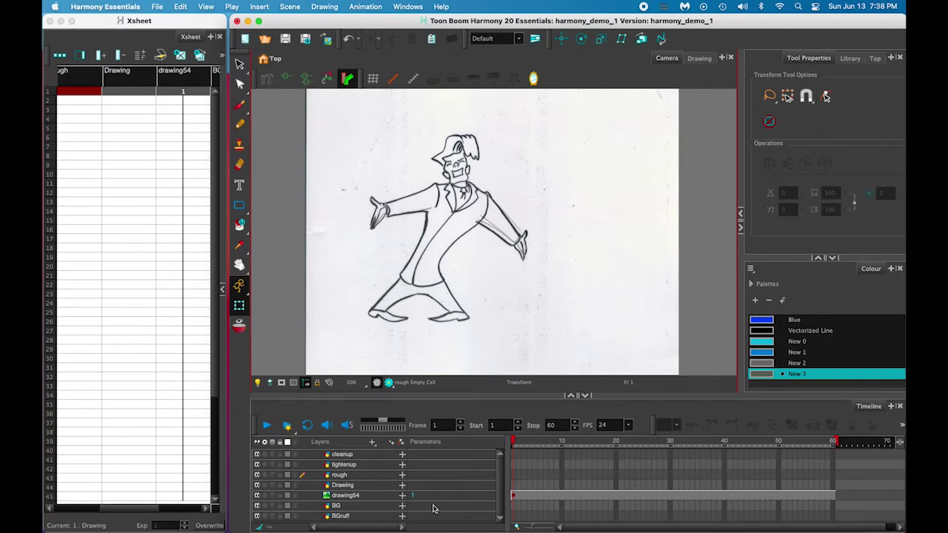
click(374, 479)
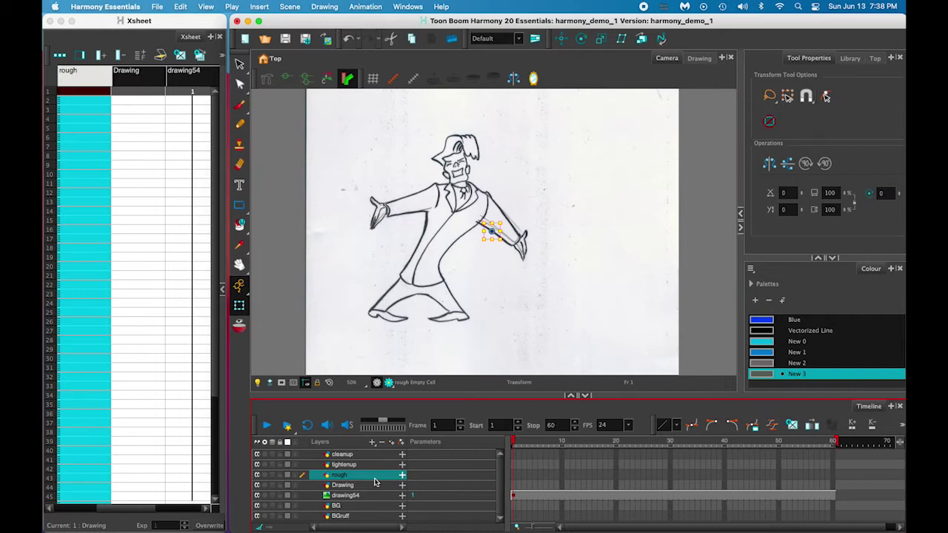
click(659, 237)
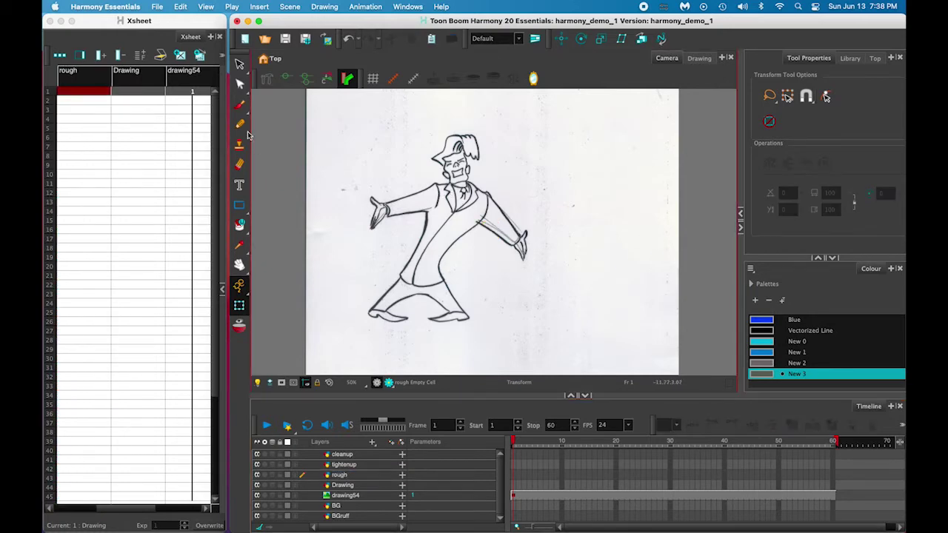
click(239, 104)
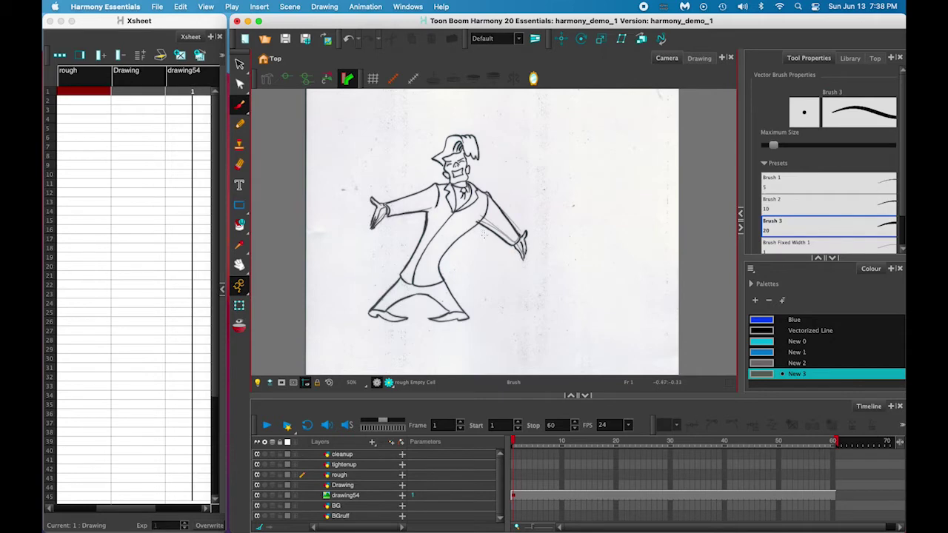
click(763, 341)
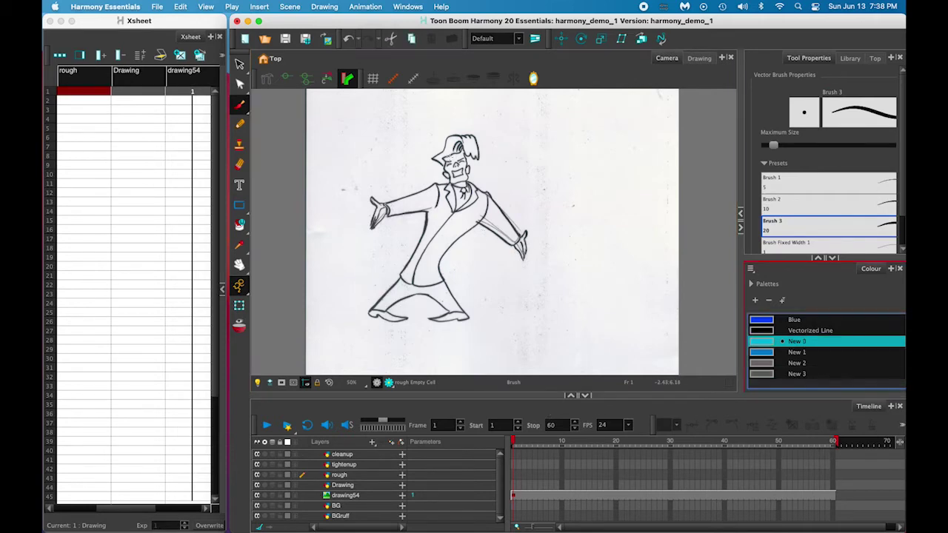
drag(451, 154, 459, 180)
mouse_move(446, 171)
mouse_down()
mouse_move(465, 176)
mouse_move(423, 285)
mouse_up()
mouse_move(441, 191)
mouse_down()
mouse_move(484, 203)
mouse_move(418, 270)
mouse_up()
drag(474, 199, 430, 273)
mouse_move(445, 188)
mouse_down()
mouse_move(417, 283)
mouse_move(381, 310)
mouse_up()
drag(428, 274, 467, 320)
mouse_move(376, 310)
mouse_down()
mouse_move(463, 317)
mouse_move(402, 320)
mouse_up()
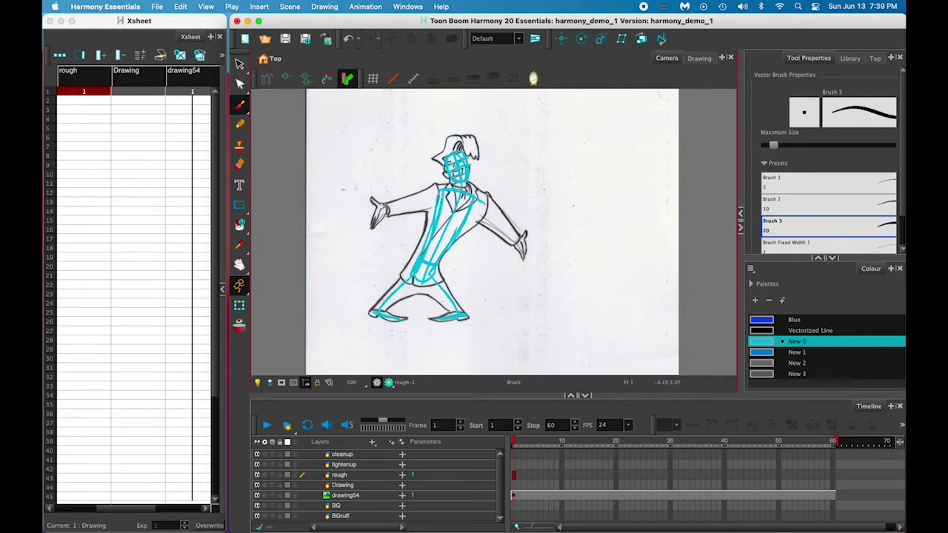
Step: Sketch both arms and hands over the scanned character and thicken the leg lines in drawing 1
drag(443, 191, 390, 207)
drag(476, 203, 520, 243)
drag(372, 200, 383, 228)
drag(520, 235, 524, 258)
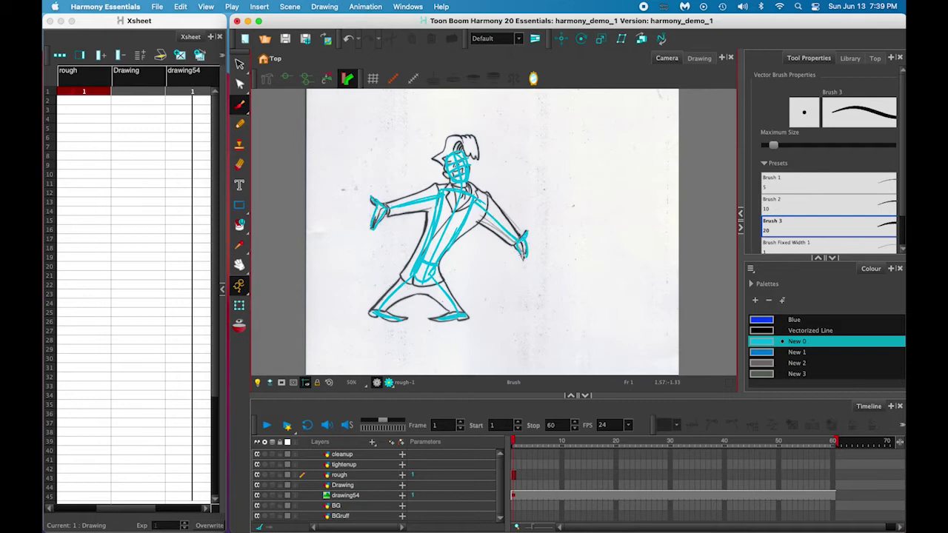
drag(443, 188, 398, 210)
drag(477, 197, 522, 248)
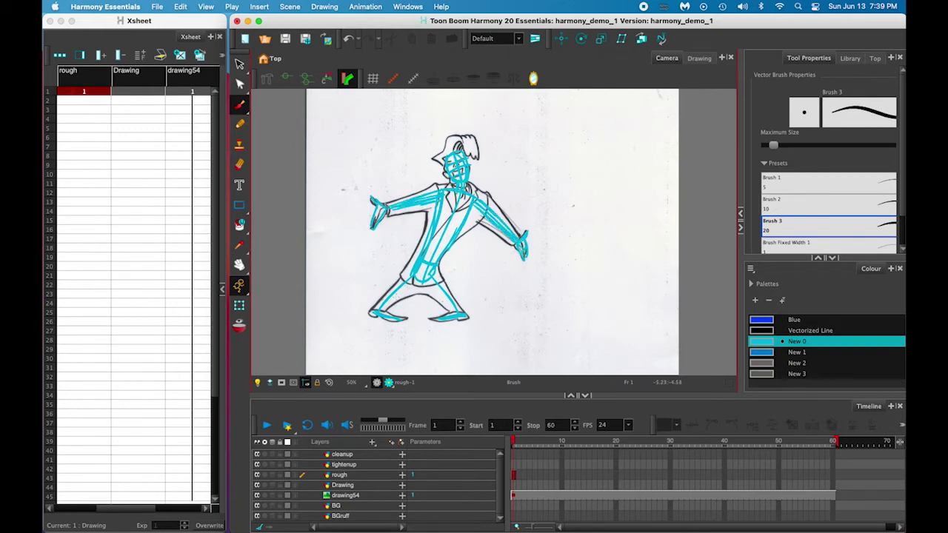
drag(419, 279, 380, 313)
Step: Extend the exposure of drawing 1 in the rough column through frame 8
click(517, 477)
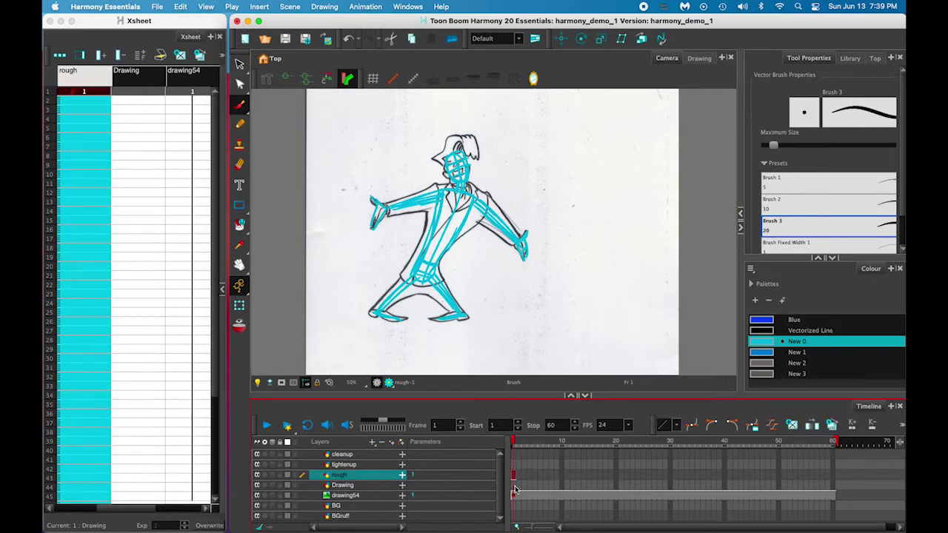
click(518, 474)
click(514, 475)
click(102, 93)
drag(108, 95, 105, 156)
Step: Create drawing 9 at frame 9 of the rough column and turn on the onion skin
click(94, 166)
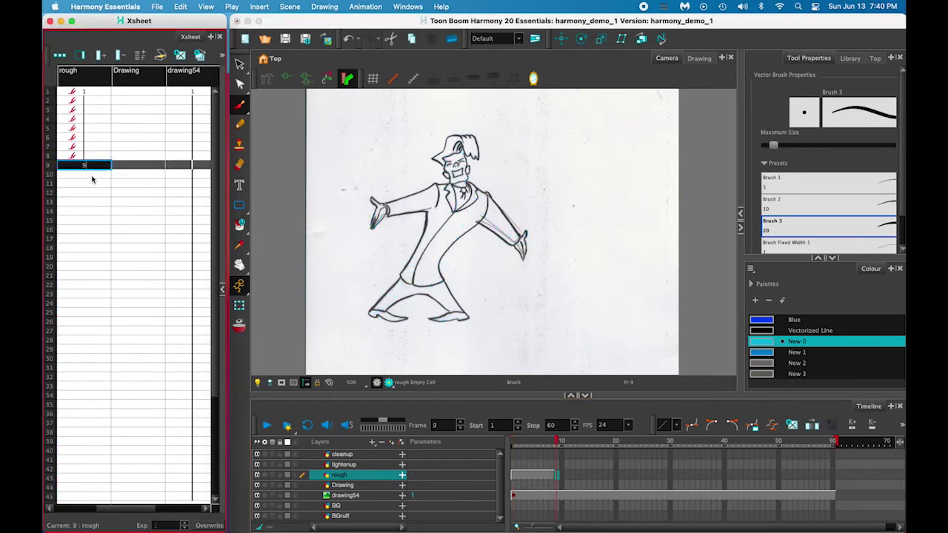
text(9)
key(Return)
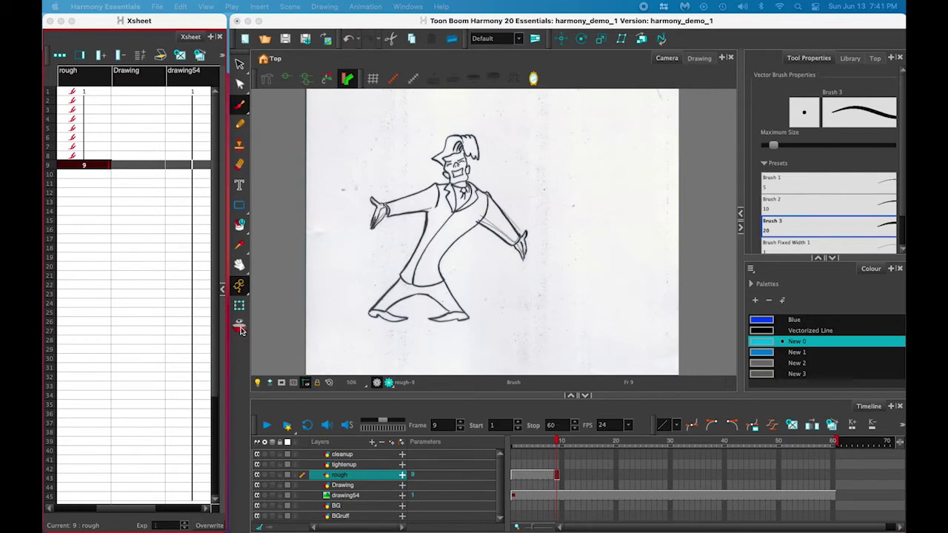
click(239, 327)
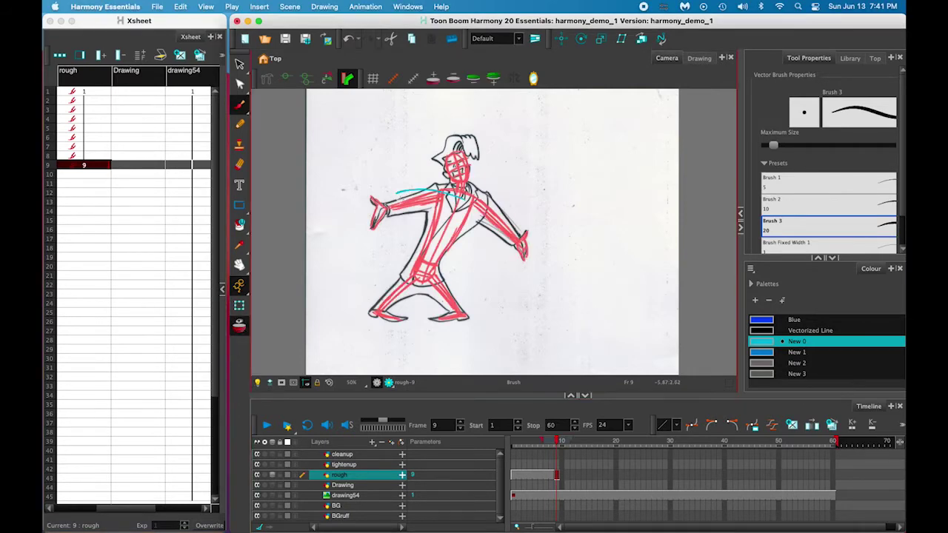
Step: Sketch drawing 9 as a slumping pose with a curved torso, planted legs, bent arms and lowered head
drag(436, 186, 410, 265)
drag(409, 210, 409, 275)
mouse_move(405, 209)
mouse_down()
mouse_move(435, 187)
mouse_move(448, 210)
mouse_up()
mouse_move(451, 196)
mouse_down()
mouse_move(430, 276)
mouse_move(408, 261)
mouse_move(381, 313)
mouse_up()
drag(409, 271, 389, 302)
mouse_move(409, 277)
mouse_down()
mouse_move(429, 270)
mouse_move(460, 316)
mouse_up()
drag(463, 317, 433, 320)
drag(418, 190, 380, 210)
drag(401, 209, 397, 220)
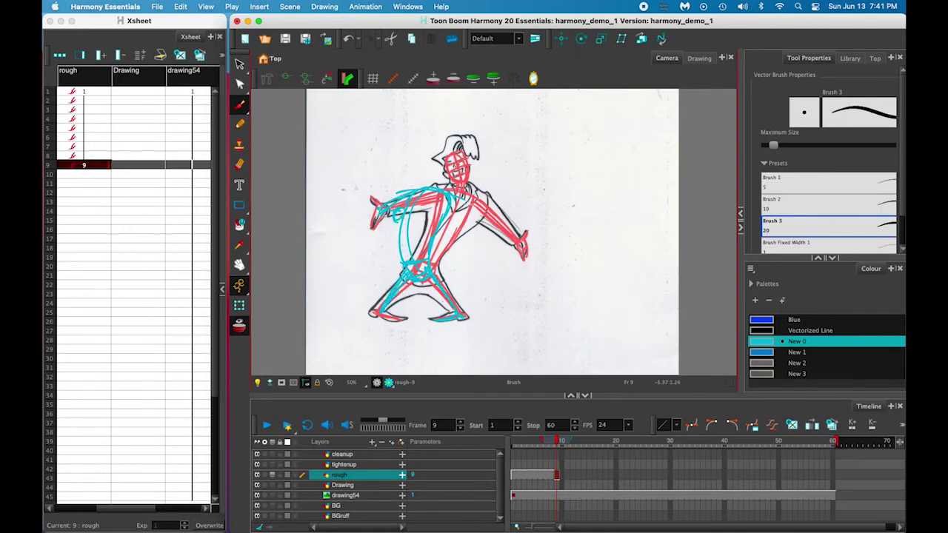
mouse_move(452, 197)
mouse_down()
mouse_move(478, 223)
mouse_move(418, 194)
mouse_move(471, 193)
mouse_move(472, 180)
mouse_move(451, 197)
mouse_up()
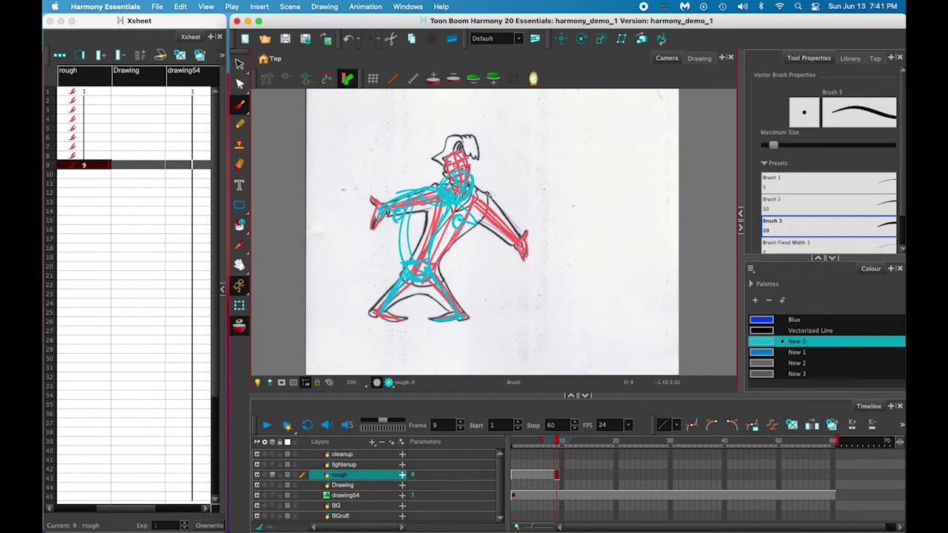
Step: Hold drawing 9 through frame 10 and create drawing 11 at frame 11 of the rough column
click(93, 184)
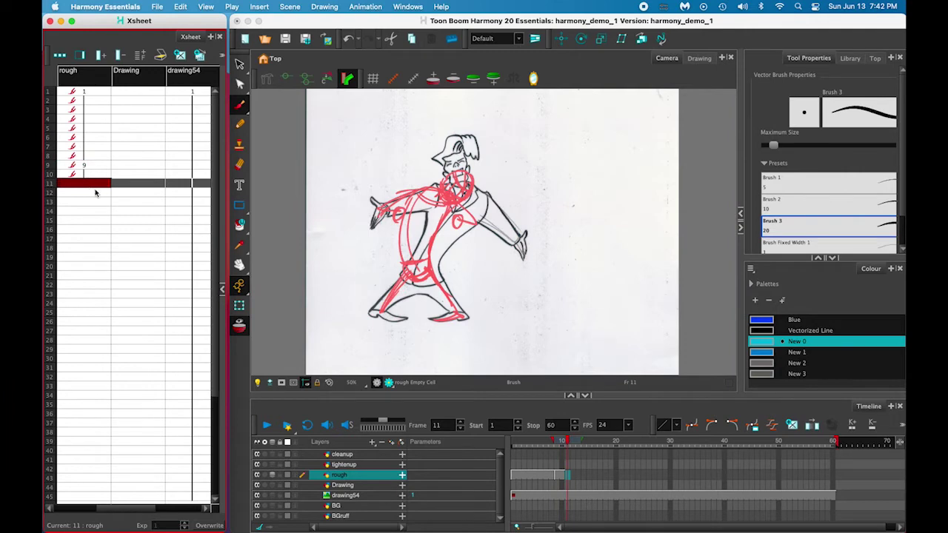
double_click(108, 184)
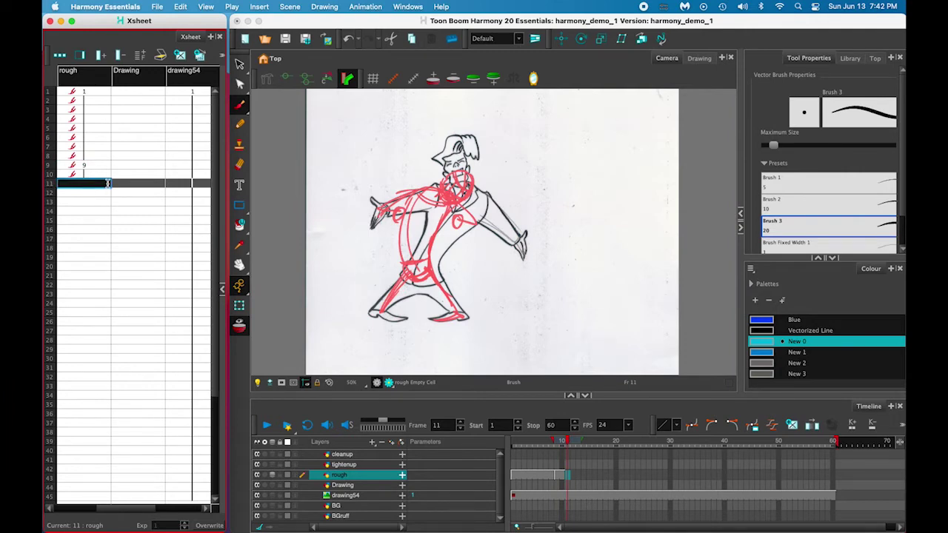
key(Return)
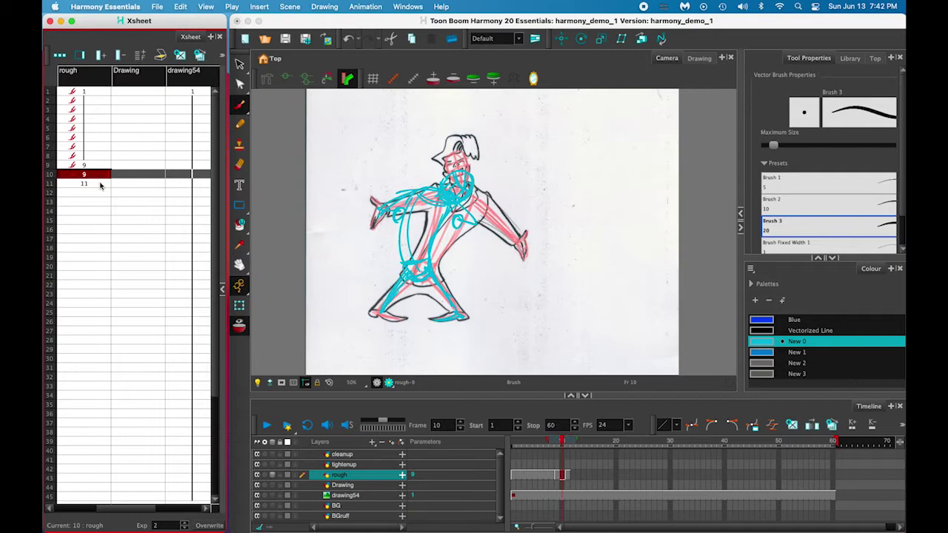
key(.)
click(97, 184)
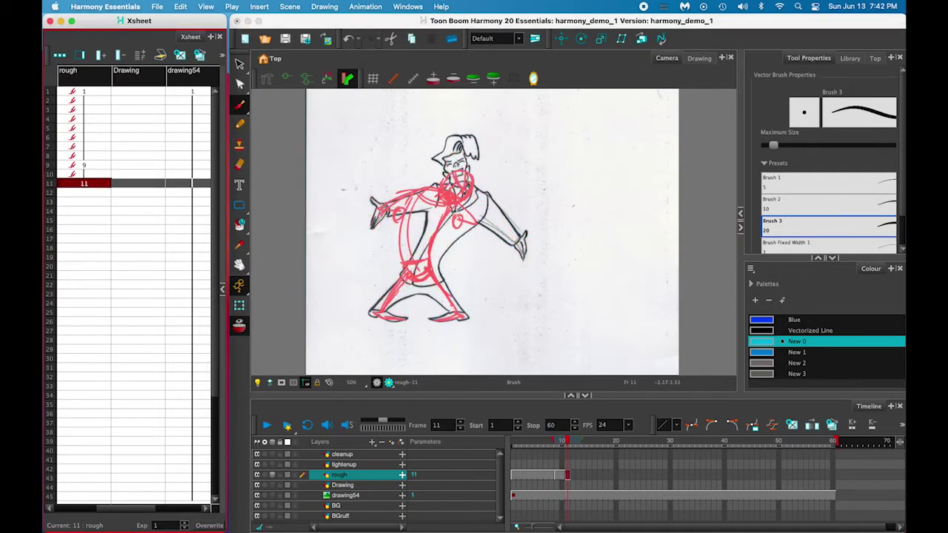
Step: Sketch the foot, bent leg, hunched torso and hanging arm of drawing 11, leaning left of the previous pose
mouse_move(373, 314)
mouse_down()
mouse_move(406, 318)
mouse_move(398, 292)
mouse_up()
drag(402, 245, 398, 273)
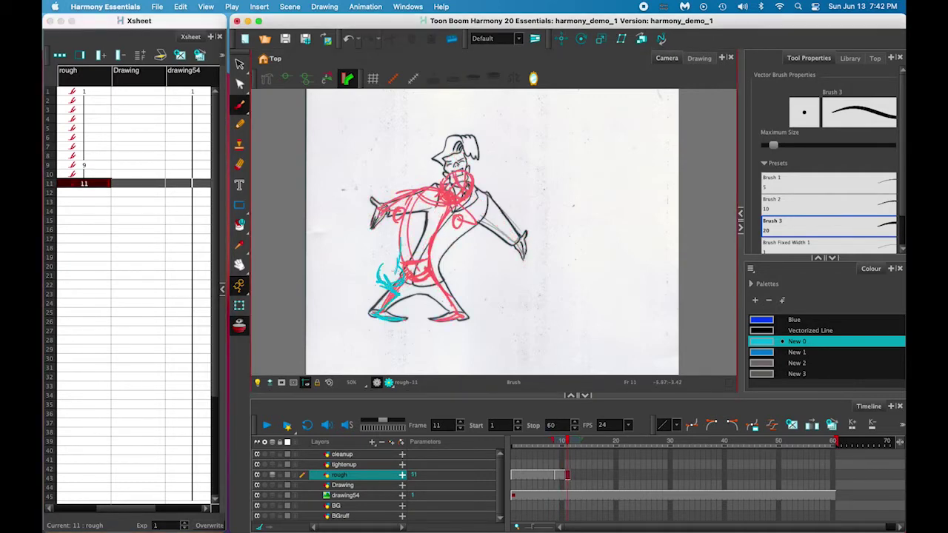
drag(363, 213, 397, 273)
drag(400, 218, 404, 269)
drag(370, 223, 388, 265)
mouse_move(396, 205)
mouse_down()
mouse_move(355, 221)
mouse_move(357, 245)
mouse_up()
mouse_move(356, 235)
mouse_down()
mouse_move(360, 265)
mouse_move(362, 253)
mouse_up()
drag(357, 233, 360, 259)
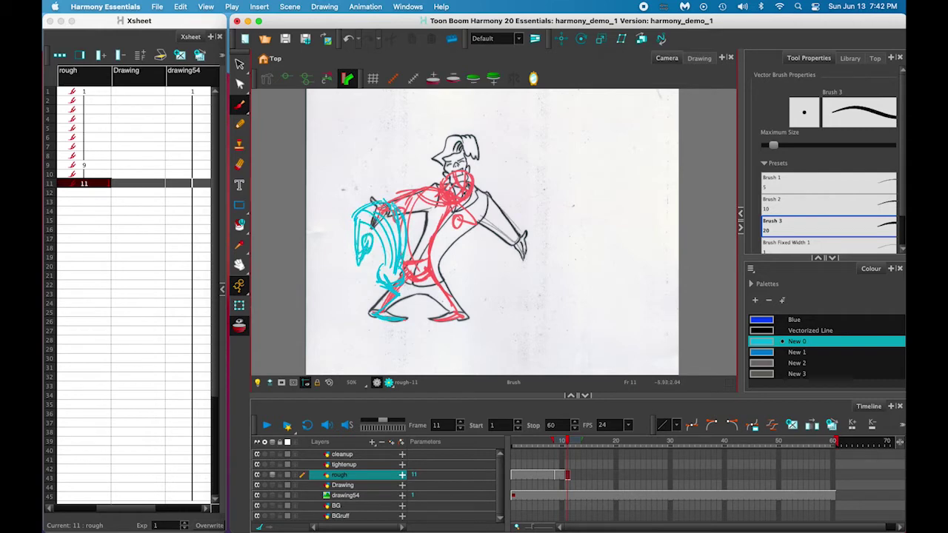
Step: Add the low forward head and the stretched back leg to drawing 11
drag(347, 197, 339, 217)
drag(343, 200, 351, 218)
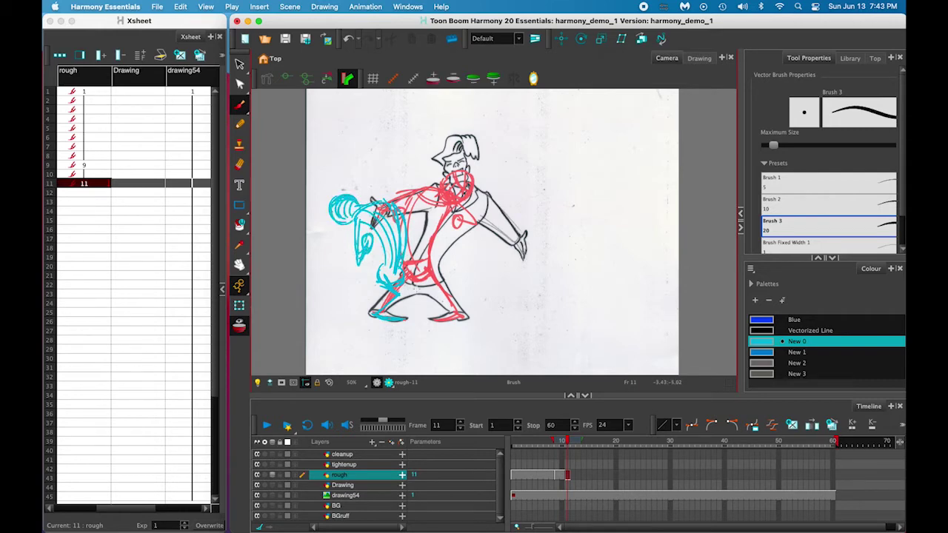
mouse_move(404, 285)
mouse_down()
mouse_move(449, 320)
mouse_move(450, 292)
mouse_up()
mouse_move(412, 286)
mouse_down()
mouse_move(436, 311)
mouse_move(378, 313)
mouse_up()
Step: Hold drawing 11 through frame 16 and create drawing 17 at frame 17 of the rough column
drag(108, 186, 105, 233)
click(104, 240)
text(17)
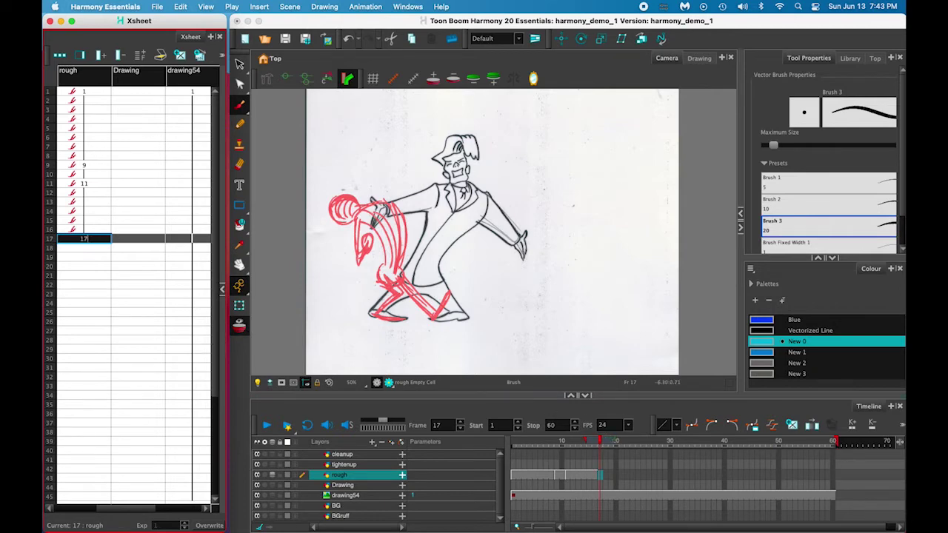
click(97, 232)
click(97, 239)
Step: Sketch the hips, crouched legs and feet of drawing 17 over the onion-skinned pose
mouse_move(400, 269)
mouse_down()
mouse_move(416, 286)
mouse_move(403, 271)
mouse_up()
mouse_move(405, 298)
mouse_down()
mouse_move(382, 307)
mouse_move(400, 319)
mouse_up()
mouse_move(406, 298)
mouse_down()
mouse_move(389, 307)
mouse_move(446, 294)
mouse_move(444, 314)
mouse_up()
drag(445, 311, 470, 319)
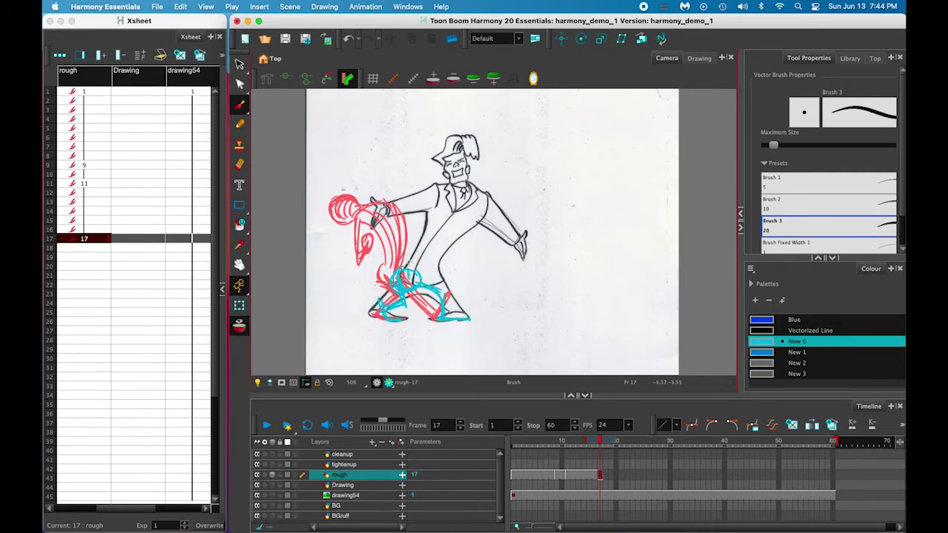
Step: Sketch drawing 17's torso leaning right, with the head and both arms spread outward
drag(402, 269, 441, 216)
mouse_move(419, 281)
mouse_down()
mouse_move(473, 235)
mouse_move(464, 243)
mouse_up()
drag(412, 258, 445, 230)
drag(433, 217, 469, 237)
drag(410, 275, 415, 261)
drag(431, 216, 467, 243)
mouse_move(461, 201)
mouse_down()
mouse_move(479, 219)
mouse_move(456, 221)
mouse_up()
mouse_move(467, 196)
mouse_down()
mouse_move(466, 224)
mouse_move(479, 206)
mouse_move(357, 212)
mouse_move(523, 278)
mouse_move(503, 281)
mouse_up()
Step: Hold drawing 17 through frame 20 and create drawing 21 at frame 21 of the rough column
drag(109, 248, 108, 267)
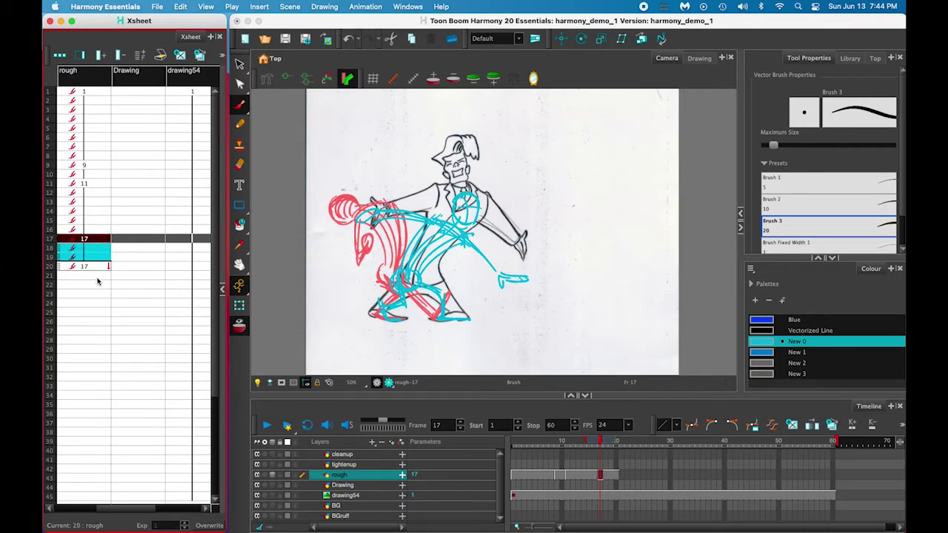
click(87, 279)
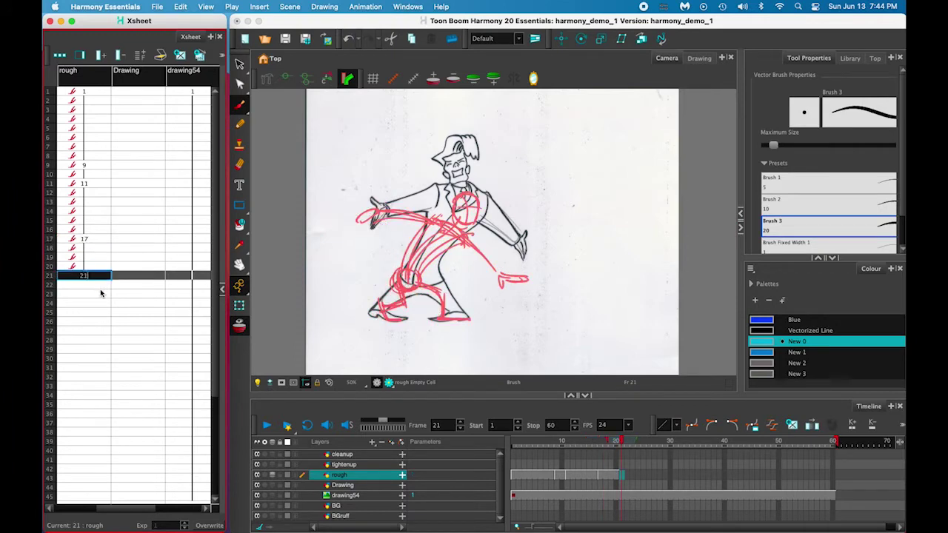
key(alt+shift+r)
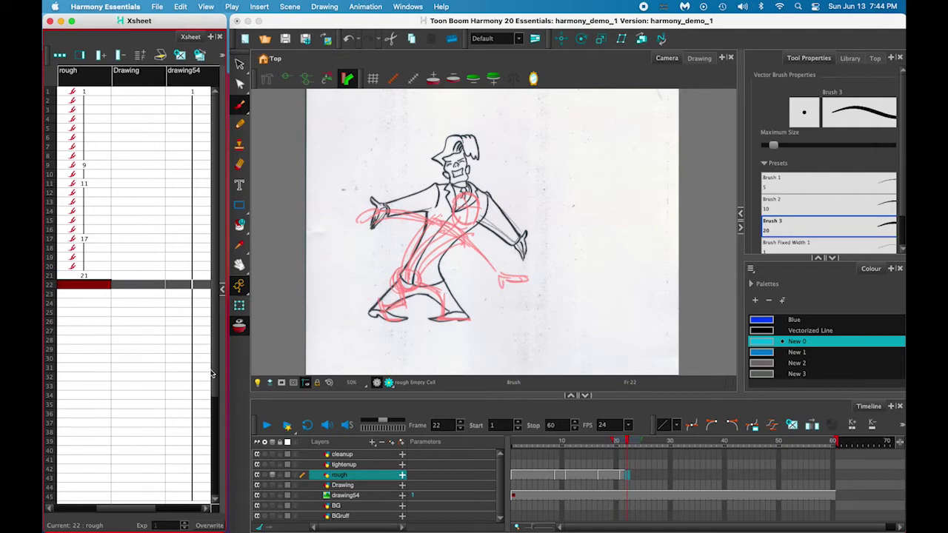
click(95, 278)
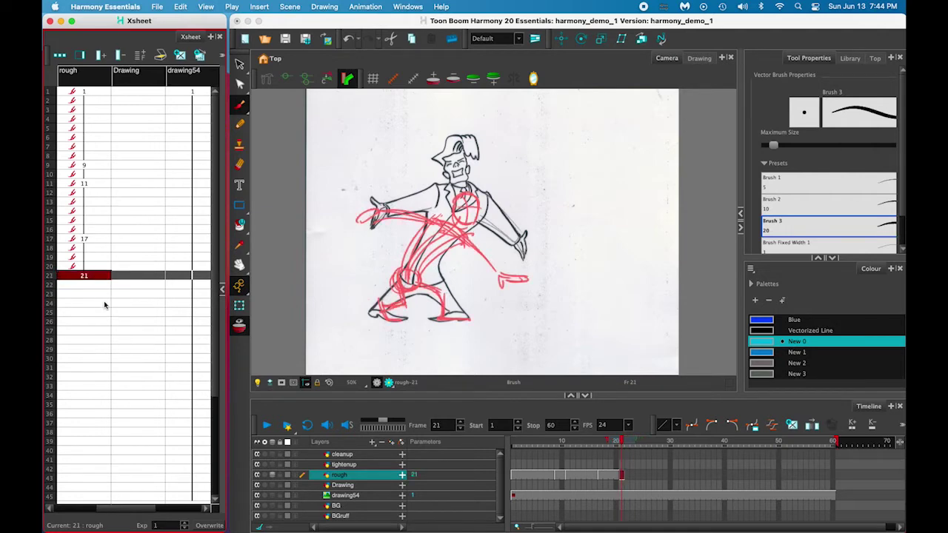
Step: Sketch drawing 21 as a lunge to the right, with the hips, upright torso, trailing leg and bent front leg
mouse_move(451, 311)
mouse_down()
mouse_move(518, 301)
mouse_move(528, 219)
mouse_up()
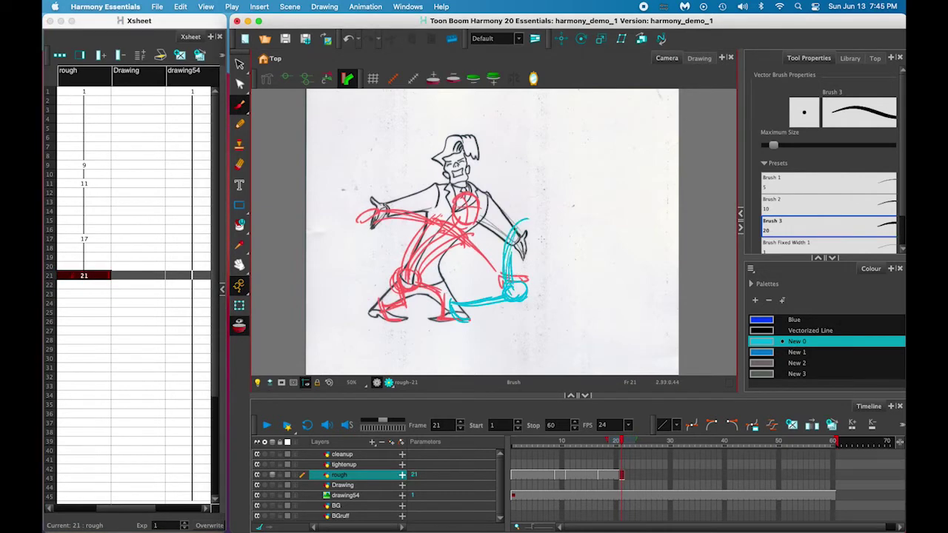
drag(501, 279, 532, 211)
mouse_move(514, 274)
mouse_down()
mouse_move(530, 223)
mouse_move(524, 274)
mouse_up()
mouse_move(508, 291)
mouse_down()
mouse_move(457, 303)
mouse_move(556, 300)
mouse_move(535, 320)
mouse_up()
mouse_move(533, 323)
mouse_down()
mouse_move(569, 324)
mouse_move(538, 320)
mouse_up()
drag(535, 318, 573, 317)
drag(528, 289, 536, 320)
drag(534, 324, 567, 321)
Step: Add the bent arms with round fists and the forward head to drawing 21, and reinforce the torso lines
drag(527, 215, 481, 234)
mouse_move(486, 238)
mouse_down()
mouse_move(486, 251)
mouse_move(485, 239)
mouse_up()
mouse_move(547, 229)
mouse_down()
mouse_move(535, 257)
mouse_move(554, 254)
mouse_up()
drag(563, 242, 565, 244)
mouse_move(556, 194)
mouse_down()
mouse_move(582, 198)
mouse_move(564, 226)
mouse_up()
mouse_move(546, 211)
mouse_down()
mouse_move(575, 203)
mouse_move(526, 286)
mouse_up()
drag(517, 217, 501, 286)
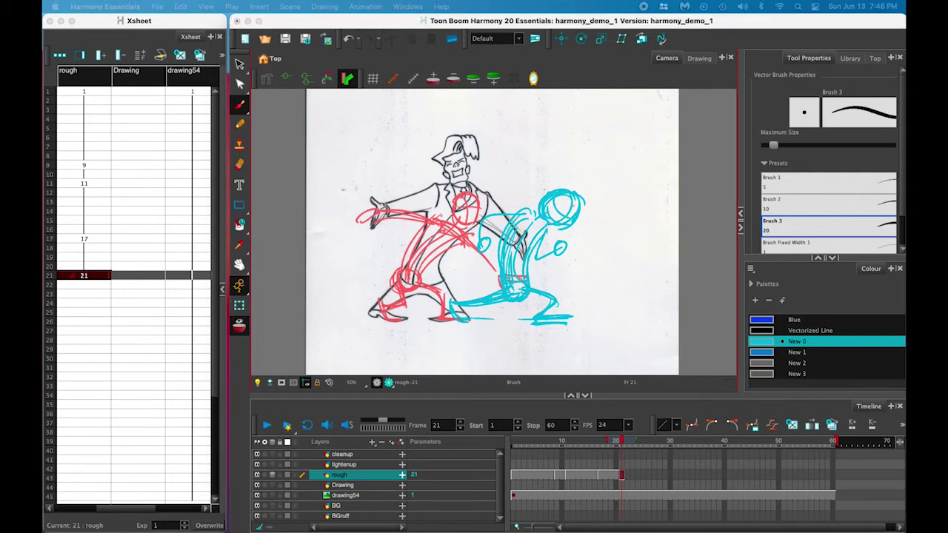
Step: Hold drawing 21 through frame 24 and create drawing 25 at frame 25 of the rough column
click(110, 279)
drag(109, 279, 106, 309)
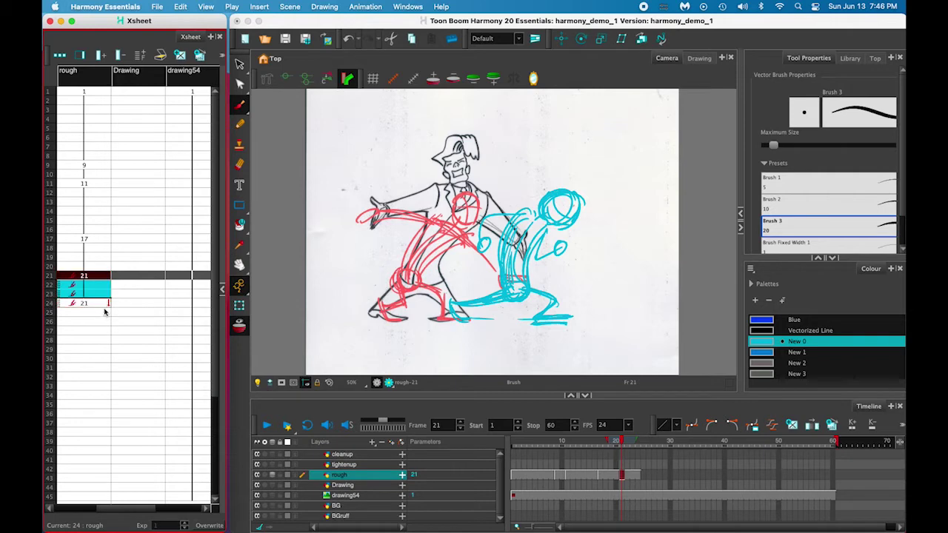
click(88, 312)
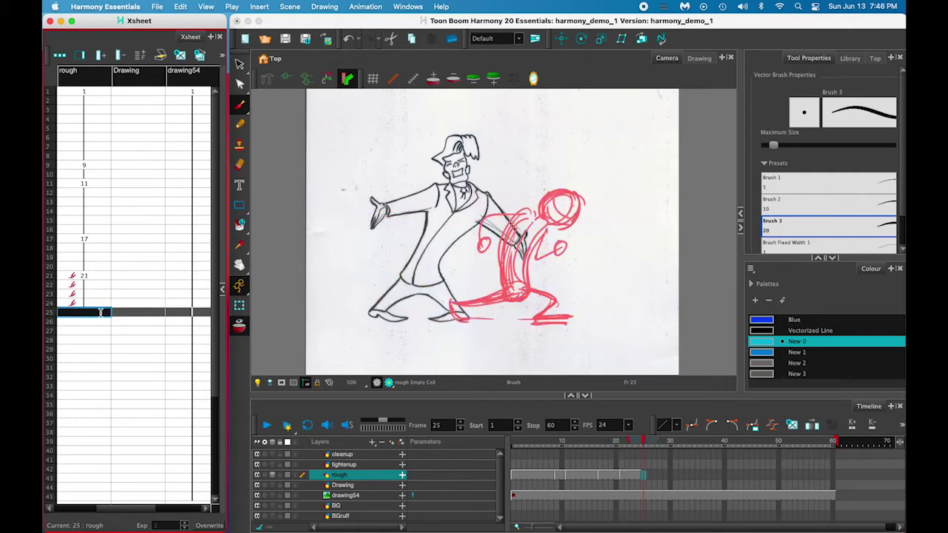
key(Return)
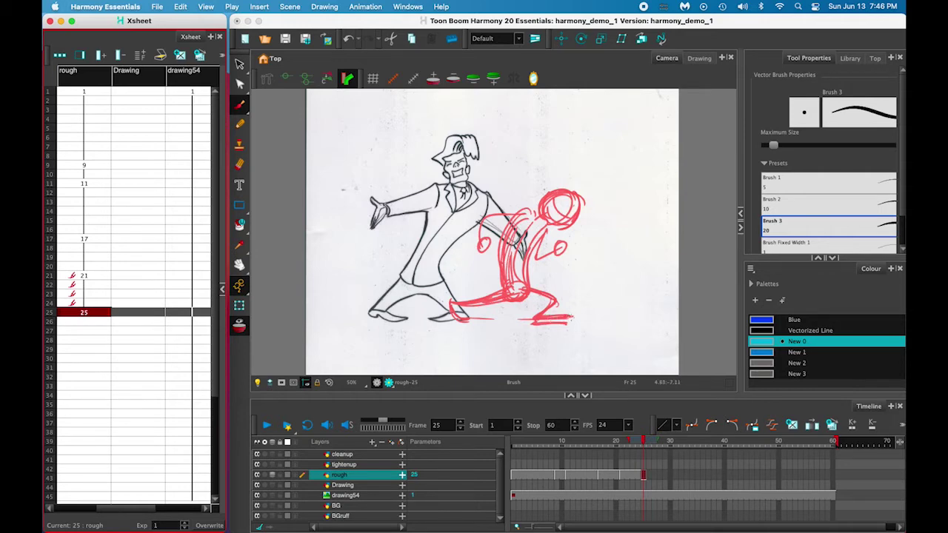
Step: Sketch the legs, hips, back-leaning torso and outstretched arms with hands for drawing 25
mouse_move(570, 319)
mouse_down()
mouse_move(600, 314)
mouse_move(585, 271)
mouse_move(512, 319)
mouse_up()
drag(568, 237, 544, 279)
drag(519, 212, 563, 278)
mouse_move(549, 203)
mouse_down()
mouse_move(590, 265)
mouse_move(580, 268)
mouse_up()
mouse_move(567, 210)
mouse_down()
mouse_move(581, 272)
mouse_move(636, 219)
mouse_move(629, 252)
mouse_up()
drag(514, 213, 470, 249)
drag(471, 250, 453, 248)
drag(466, 251, 468, 271)
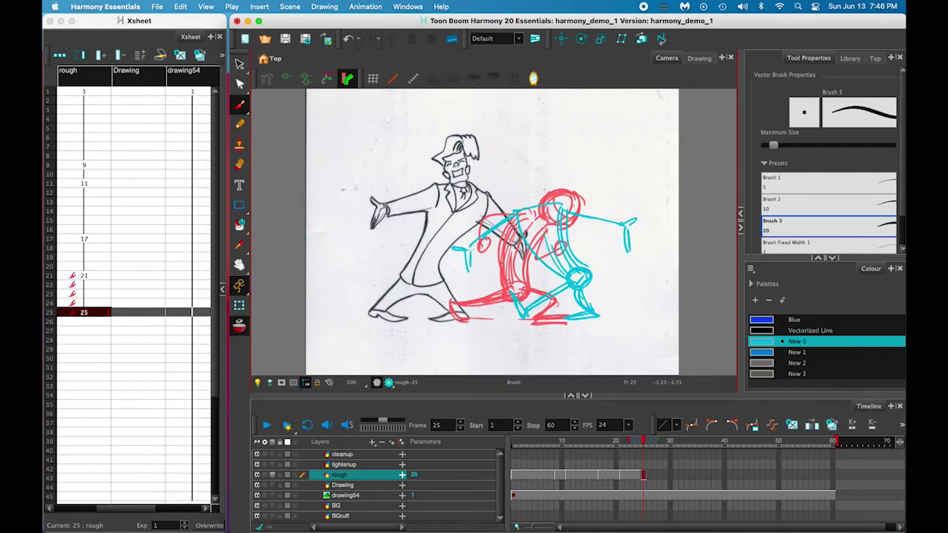
Step: Add the head with facial guidelines, the neck, chest lines and a thicker left arm to drawing 25
drag(539, 195, 539, 204)
mouse_move(535, 163)
mouse_down()
mouse_move(522, 197)
mouse_move(557, 187)
mouse_move(550, 202)
mouse_move(535, 195)
mouse_up()
mouse_move(524, 179)
mouse_down()
mouse_move(555, 173)
mouse_move(554, 183)
mouse_up()
mouse_move(535, 221)
mouse_down()
mouse_move(566, 277)
mouse_move(552, 220)
mouse_up()
drag(525, 239, 556, 230)
drag(513, 219, 489, 238)
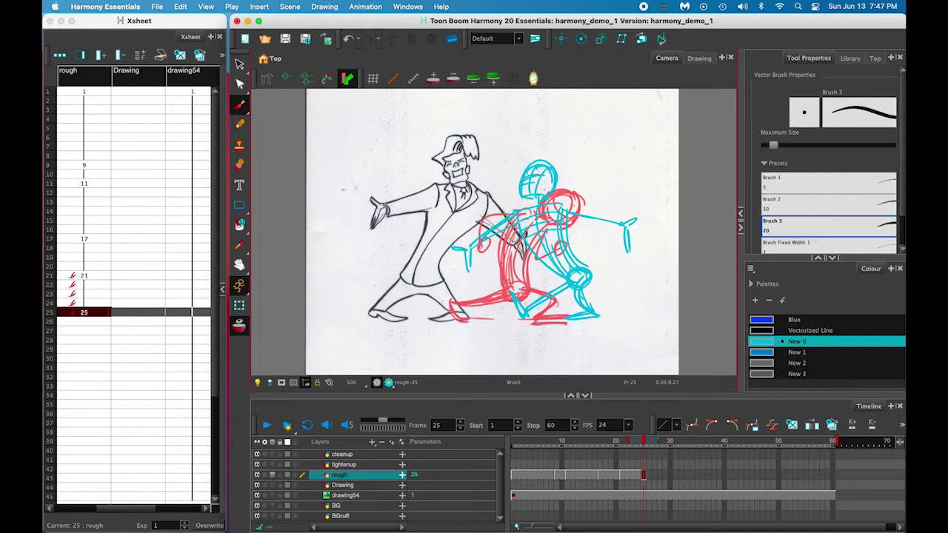
Step: Reinforce the right arm of drawing 25, and scrub through the rough poses with onion skin turned off
mouse_move(572, 216)
mouse_down()
mouse_move(611, 211)
mouse_move(628, 231)
mouse_up()
drag(643, 443, 513, 445)
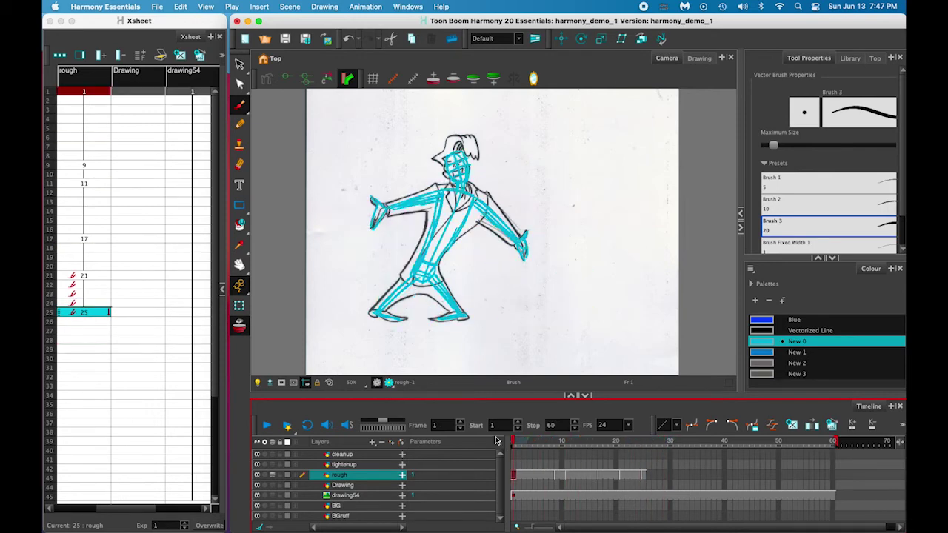
click(240, 330)
mouse_move(514, 445)
mouse_down()
mouse_move(653, 448)
mouse_move(507, 450)
mouse_up()
click(644, 448)
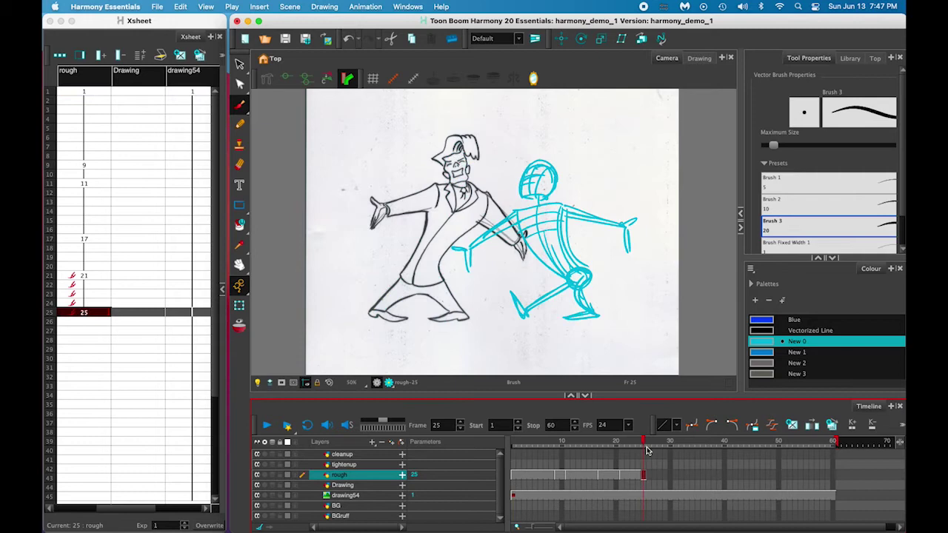
Step: Hold drawing 25 through frame 26 and create drawing 27 at frame 27 of the rough column
click(108, 314)
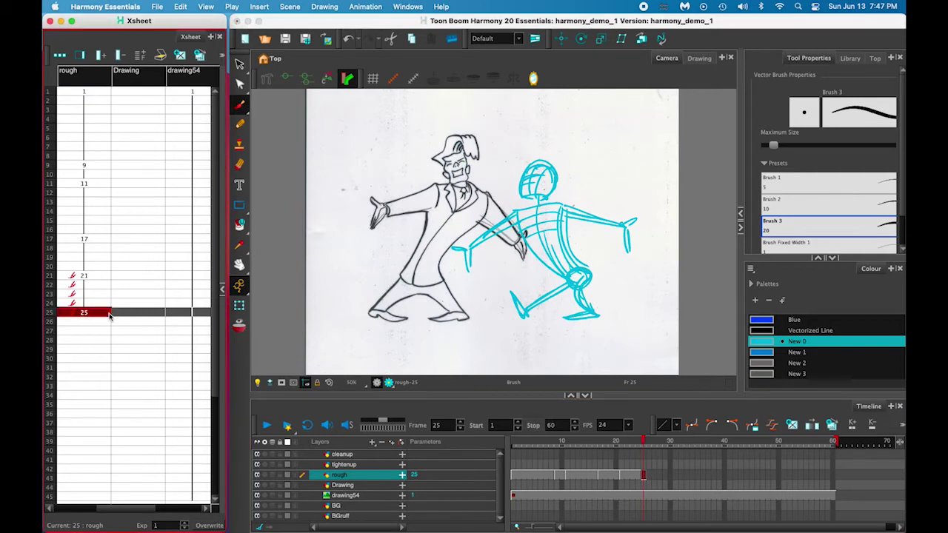
drag(109, 314, 109, 324)
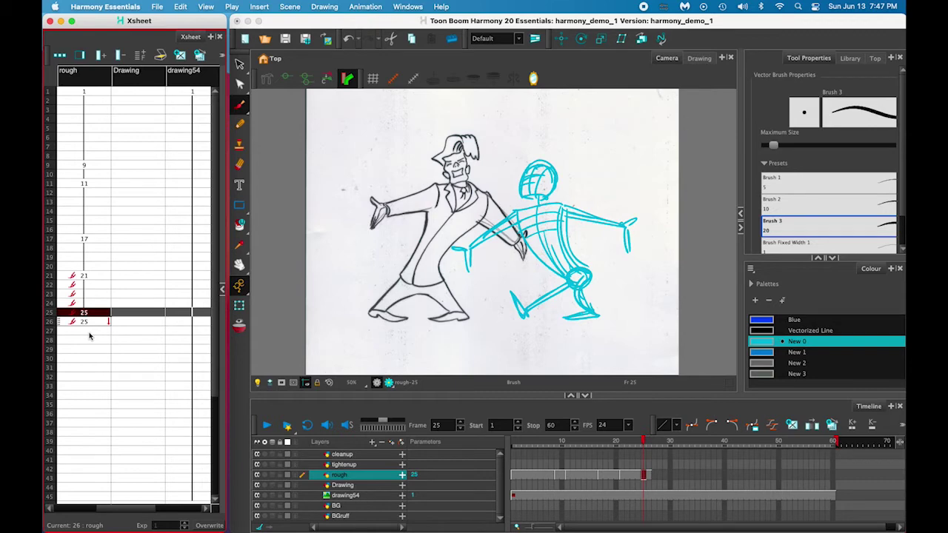
click(88, 331)
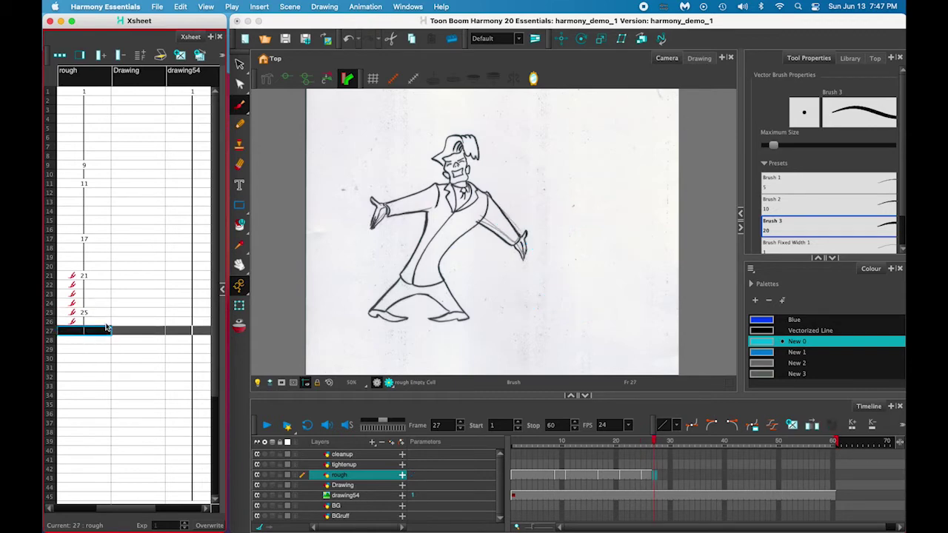
text(27)
key(Return)
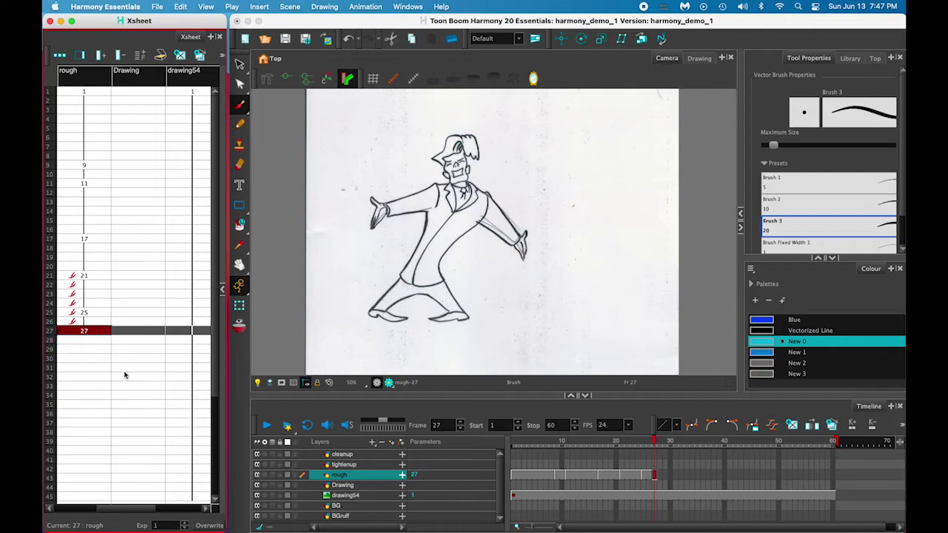
Step: With onion skin on, sketch the bent legs, round hips and strongly back-leaning torso with shoulder line for drawing 27
click(240, 326)
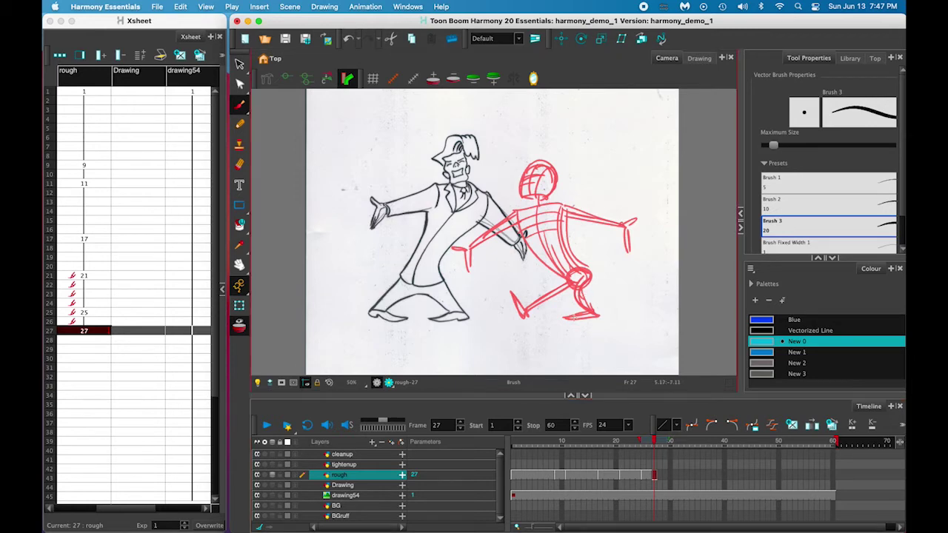
drag(561, 293, 591, 313)
drag(552, 273, 550, 276)
mouse_move(523, 319)
mouse_down()
mouse_move(488, 320)
mouse_move(539, 286)
mouse_up()
drag(496, 215, 551, 275)
drag(485, 239, 538, 279)
drag(524, 241, 555, 270)
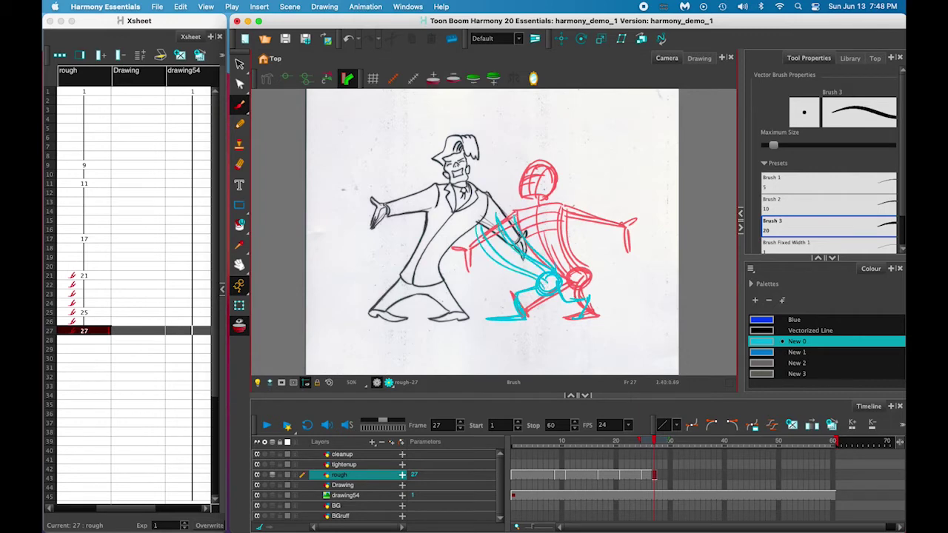
drag(475, 227, 521, 215)
drag(480, 246, 537, 284)
Step: Add both raised arms with open hands and the head with facial guidelines to drawing 27, reinforcing the arm lines
drag(523, 199, 549, 147)
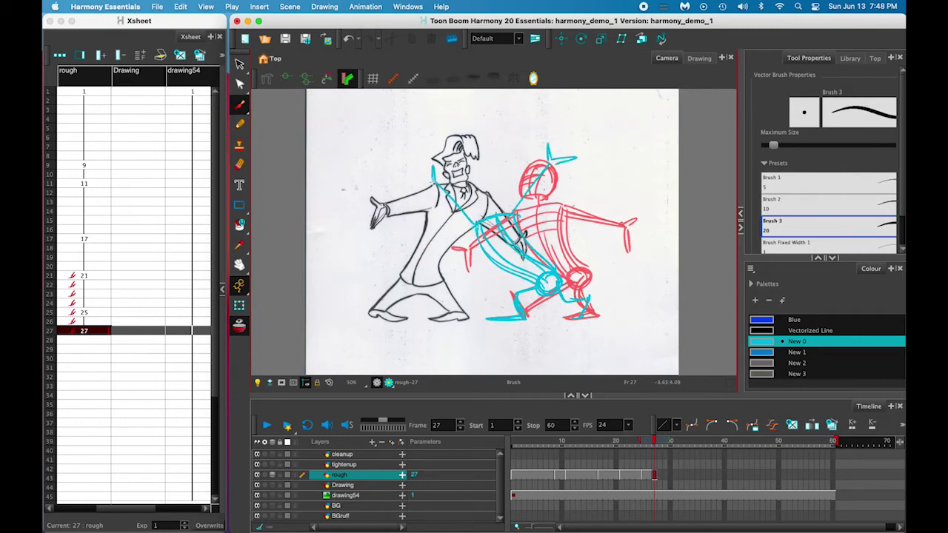
drag(434, 180, 436, 185)
mouse_move(491, 222)
mouse_down()
mouse_move(490, 208)
mouse_move(503, 206)
mouse_up()
mouse_move(501, 180)
mouse_down()
mouse_move(478, 212)
mouse_move(503, 192)
mouse_up()
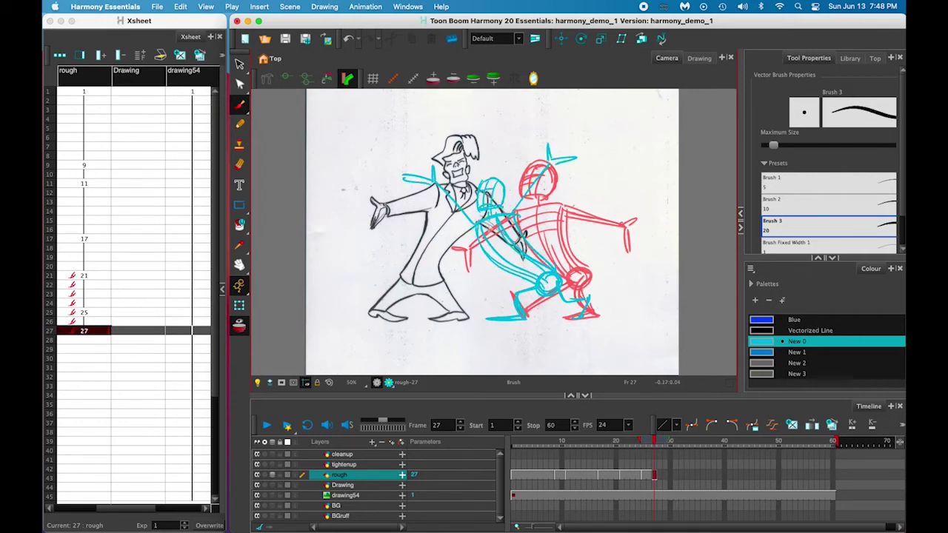
drag(475, 224, 535, 280)
drag(511, 217, 540, 181)
drag(483, 224, 438, 182)
mouse_move(436, 187)
mouse_down()
mouse_move(476, 227)
mouse_move(548, 170)
mouse_up()
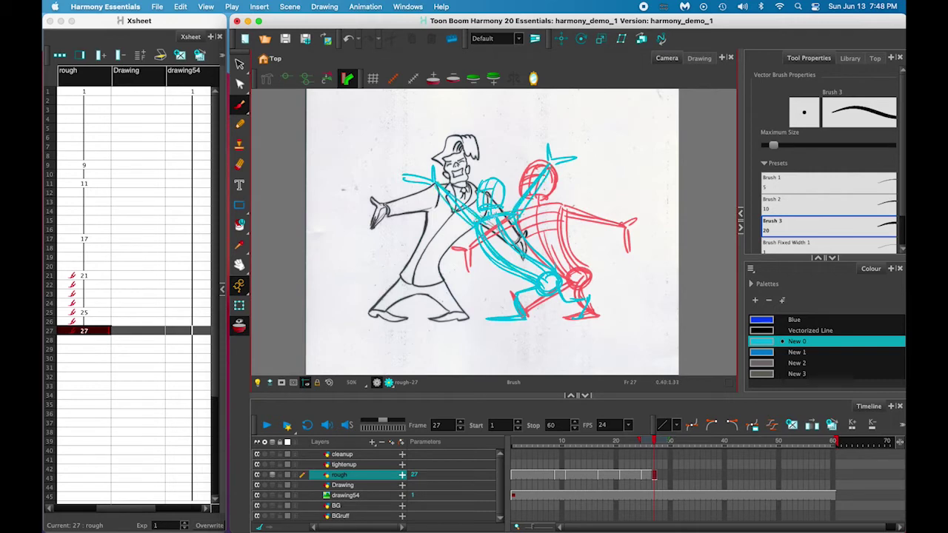
Step: Erase the extra inner torso lines of drawing 27 and redraw the side of the torso
click(240, 164)
drag(513, 225, 545, 271)
drag(477, 231, 514, 278)
click(239, 105)
drag(512, 220, 550, 271)
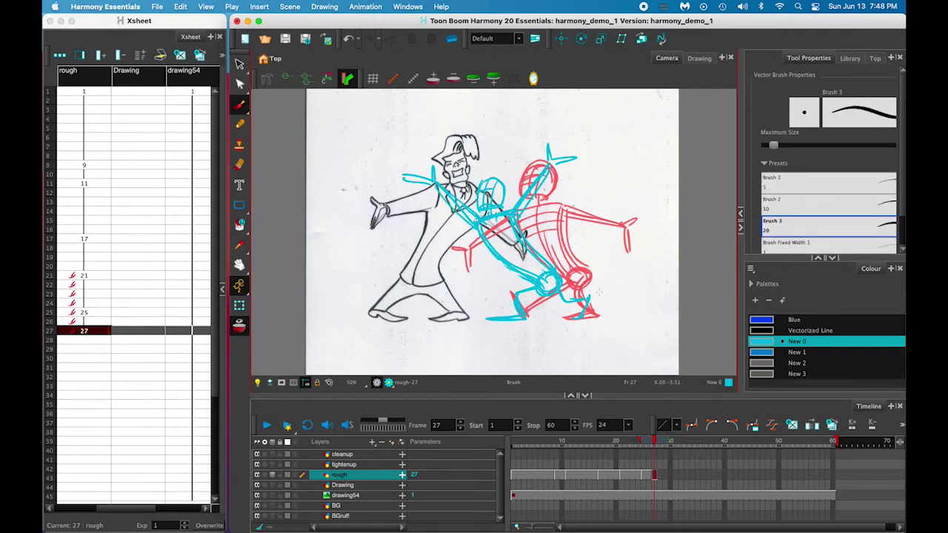
Step: Hold drawing 27 through frame 34 and create drawing 35 at frame 35 of the rough column
drag(109, 333, 110, 407)
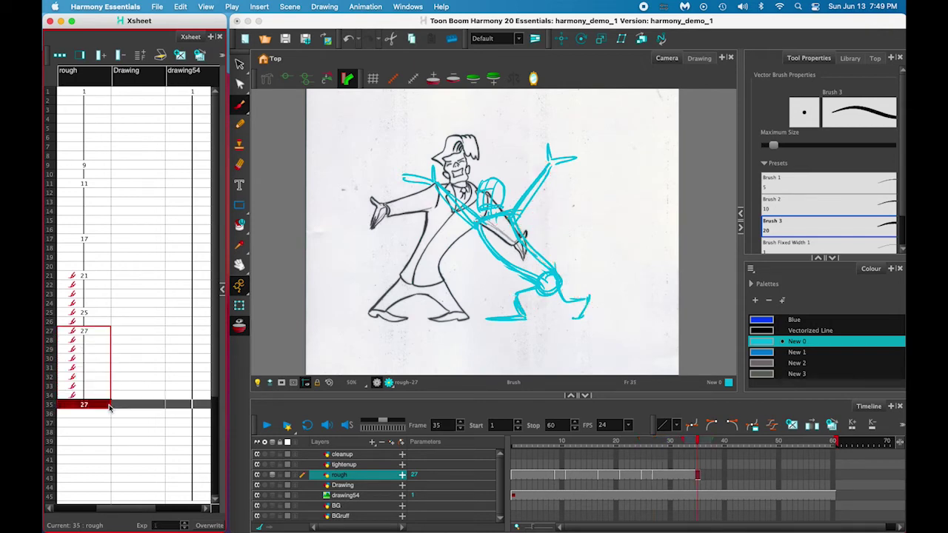
click(102, 406)
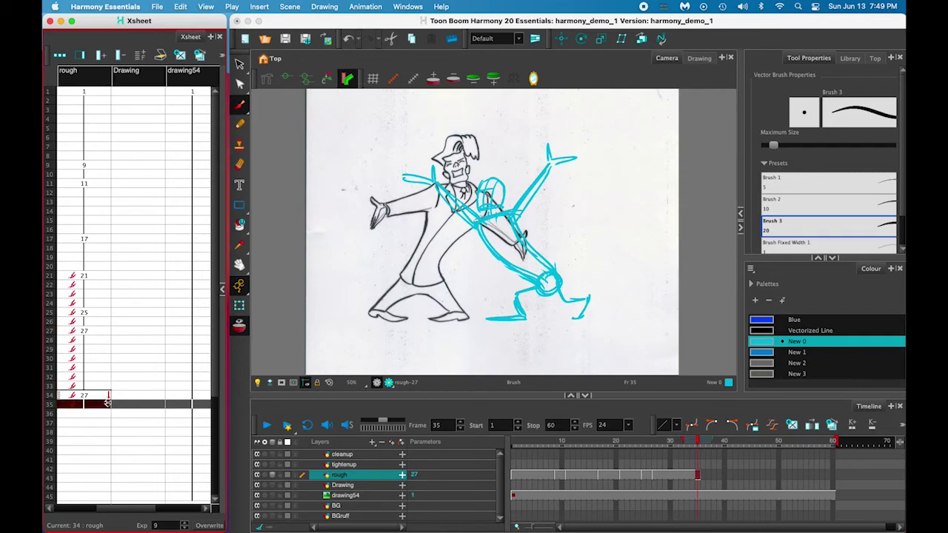
double_click(91, 407)
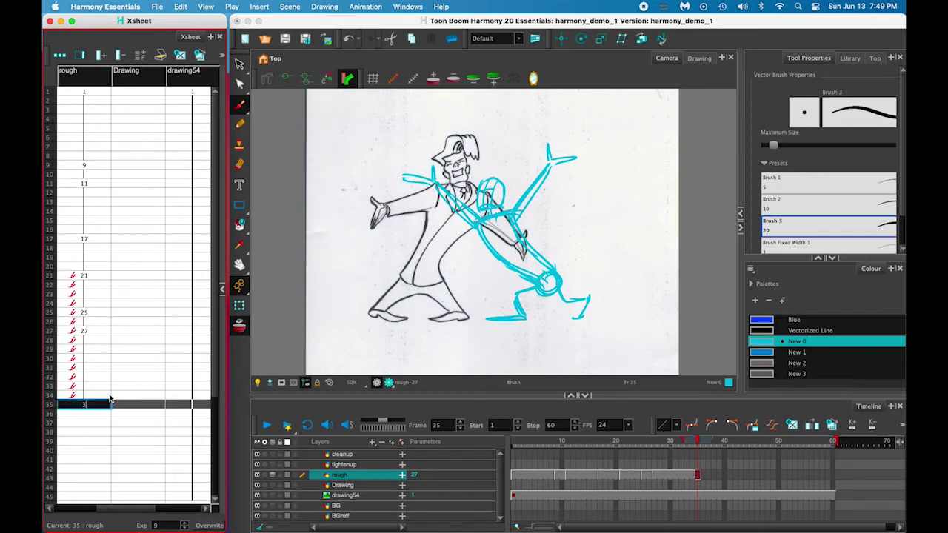
key(Return)
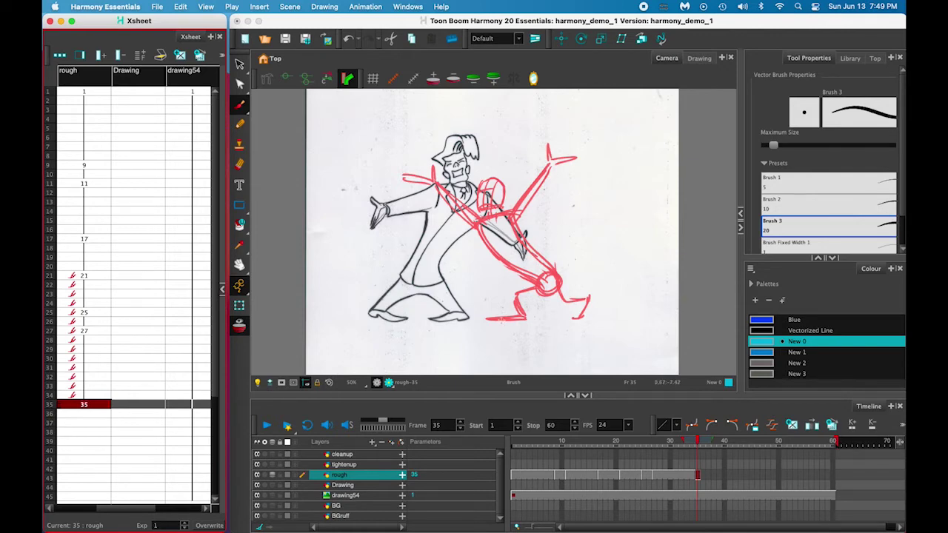
Step: Sketch the feet, legs, round hips and upright torso for drawing 35, using the onion skin as a guide
drag(523, 318, 487, 319)
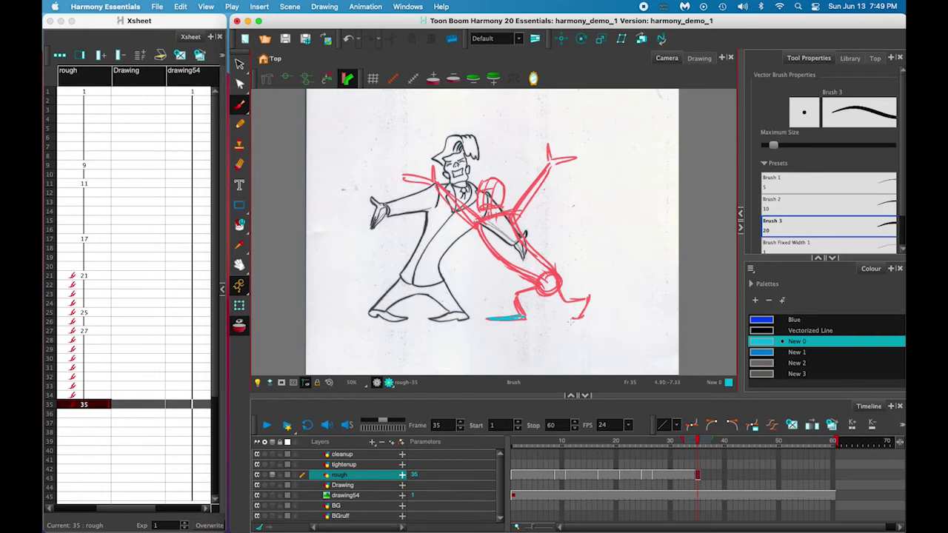
mouse_move(507, 271)
mouse_down()
mouse_move(522, 323)
mouse_move(541, 320)
mouse_up()
mouse_move(541, 319)
mouse_down()
mouse_move(579, 318)
mouse_move(542, 321)
mouse_up()
mouse_move(512, 265)
mouse_down()
mouse_move(500, 185)
mouse_move(505, 271)
mouse_up()
drag(526, 190, 521, 268)
mouse_move(479, 183)
mouse_down()
mouse_move(528, 185)
mouse_move(503, 256)
mouse_up()
Step: Add the shoulders and horizontally outstretched arms with hands to drawing 35, and erase stray lines near the arm and leg
mouse_move(526, 185)
mouse_down()
mouse_move(565, 231)
mouse_move(597, 189)
mouse_up()
drag(595, 191, 396, 183)
drag(410, 191, 397, 215)
mouse_move(533, 191)
mouse_down()
mouse_move(598, 178)
mouse_move(607, 202)
mouse_up()
key(alt+e)
drag(532, 196, 565, 232)
drag(521, 295, 524, 325)
Step: Sketch the head with facial guidelines and the neck for drawing 35
key(alt+b)
drag(493, 146, 504, 175)
drag(517, 145, 506, 175)
mouse_move(492, 146)
mouse_down()
mouse_move(500, 178)
mouse_move(517, 155)
mouse_up()
drag(509, 173, 511, 181)
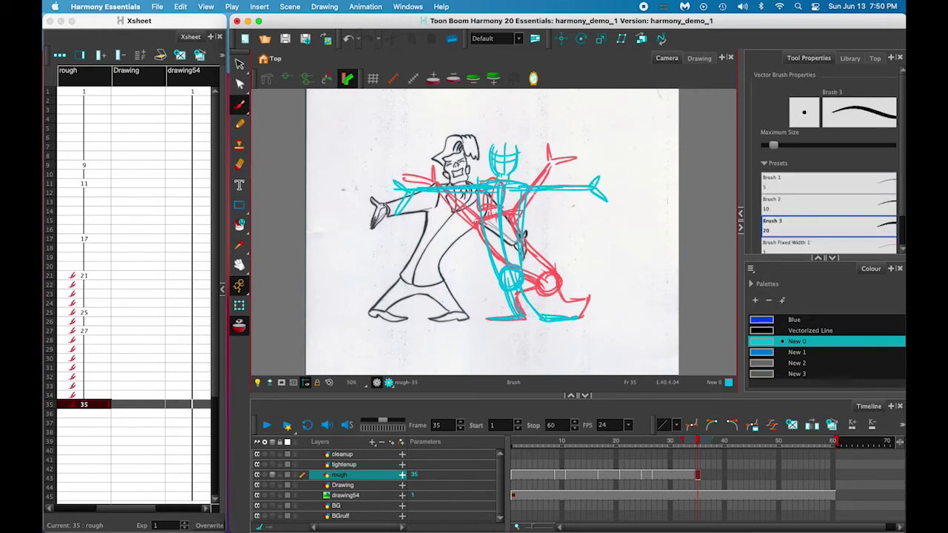
Step: Hide the drawing54 layer, turn off onion skin and hold drawing 35 through frame 44
click(258, 496)
click(240, 326)
drag(104, 406, 105, 487)
mouse_move(698, 443)
mouse_down()
mouse_move(513, 458)
mouse_move(777, 449)
mouse_move(506, 451)
mouse_move(748, 453)
mouse_up()
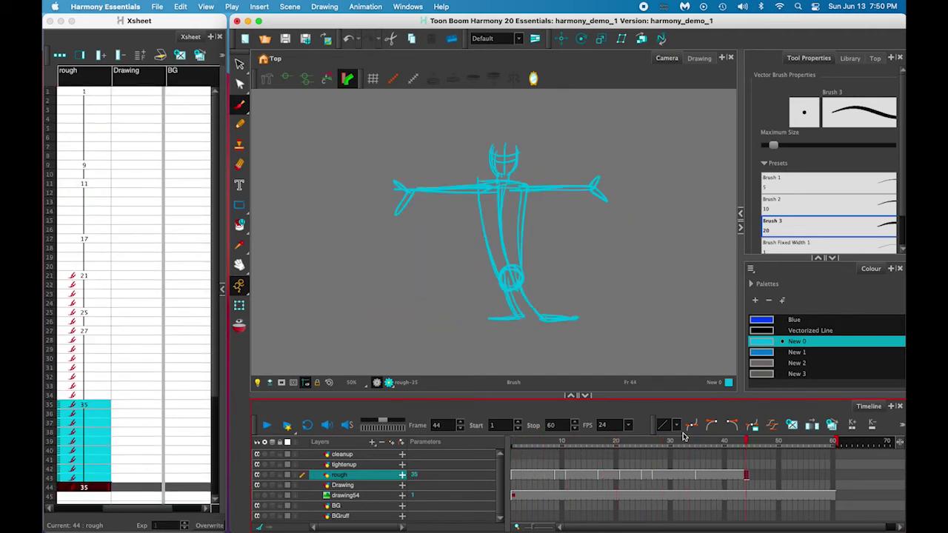
Step: Create drawing 45 at frame 45 of the rough column
scroll(208, 400, down, 5)
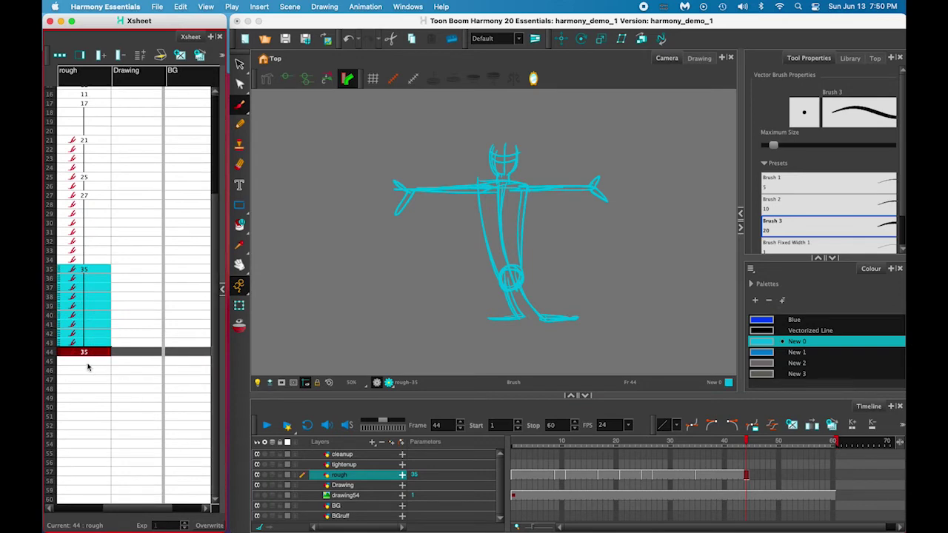
click(87, 362)
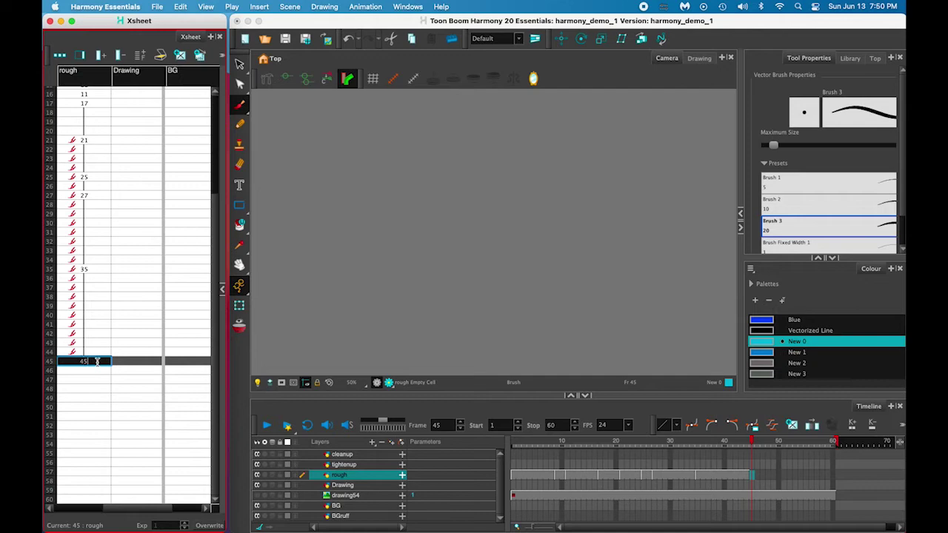
key(Return)
click(101, 363)
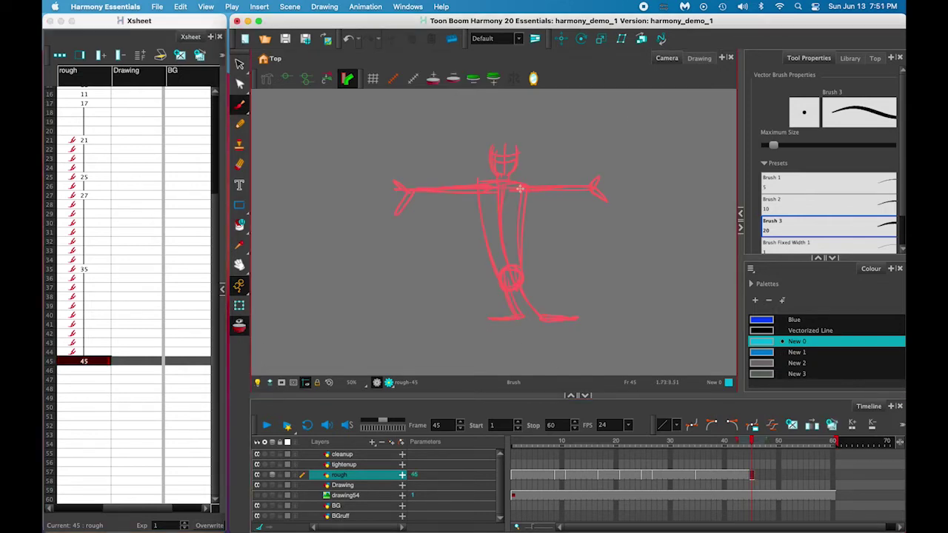
Step: Sketch the torso, hips, legs, shoulders and head with facial guidelines for drawing 45 over the onion skin
drag(482, 186, 500, 282)
drag(485, 187, 500, 283)
drag(530, 193, 524, 268)
drag(505, 272, 506, 287)
mouse_move(510, 292)
mouse_down()
mouse_move(517, 314)
mouse_move(577, 317)
mouse_up()
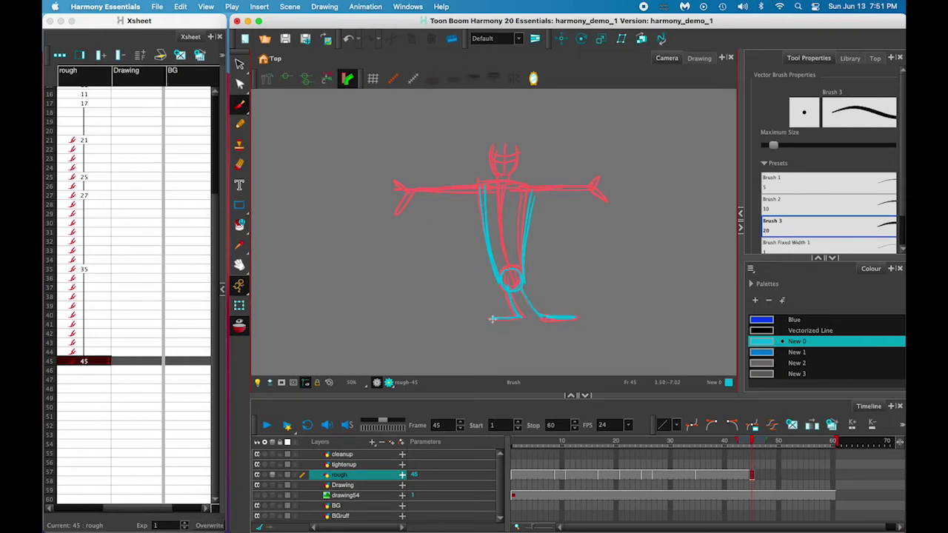
mouse_move(480, 185)
mouse_down()
mouse_move(523, 170)
mouse_move(502, 148)
mouse_move(524, 157)
mouse_up()
drag(498, 166, 525, 166)
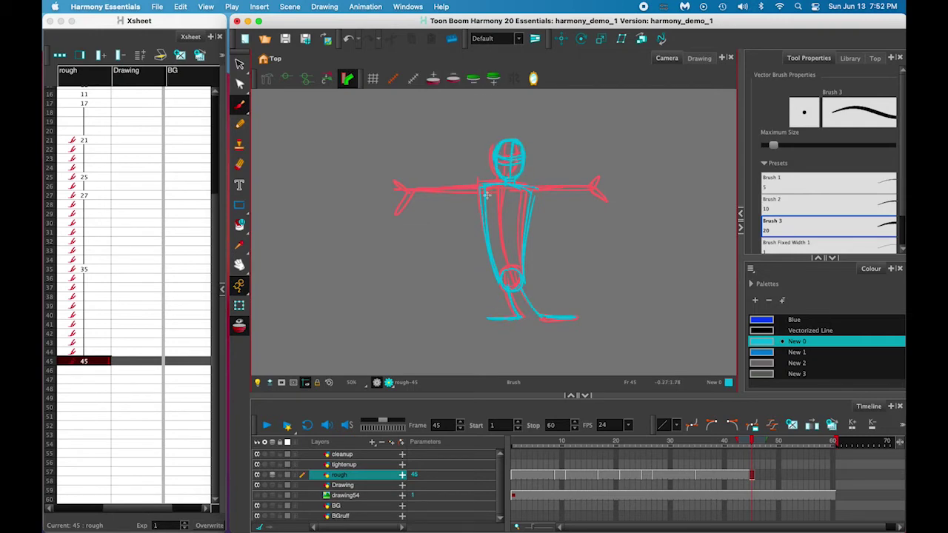
Step: Add the lowered arms with hands to drawing 45 and erase stray lines at the right hand and shoulder
drag(481, 196, 444, 248)
drag(443, 243, 449, 273)
drag(533, 201, 548, 244)
drag(544, 238, 557, 268)
drag(479, 209, 455, 246)
drag(536, 198, 548, 246)
mouse_move(546, 248)
mouse_down()
mouse_move(560, 253)
mouse_move(546, 274)
mouse_move(551, 243)
mouse_up()
key(alt+e)
drag(551, 252, 549, 267)
drag(527, 186, 539, 189)
key(alt+b)
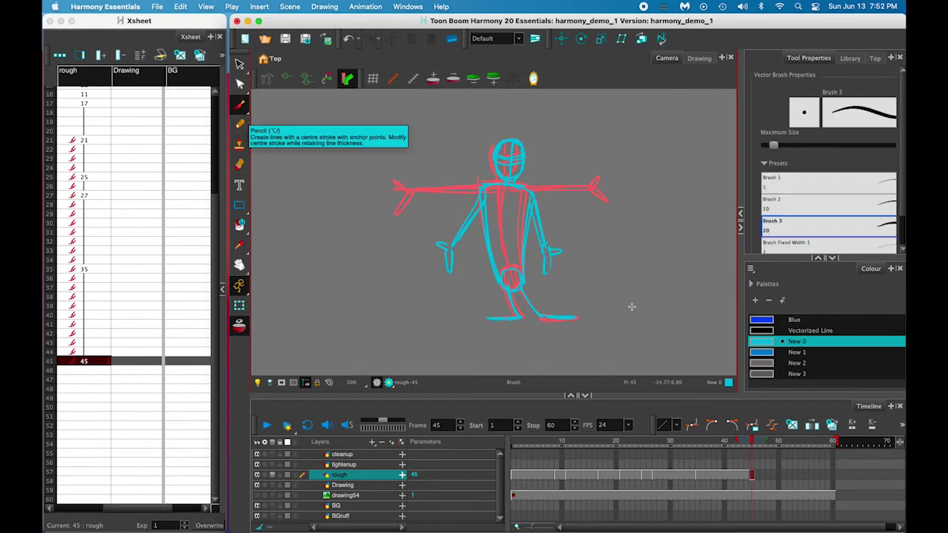
Step: Hold drawing 45 through frame 60 and turn off onion skin
drag(109, 363, 102, 500)
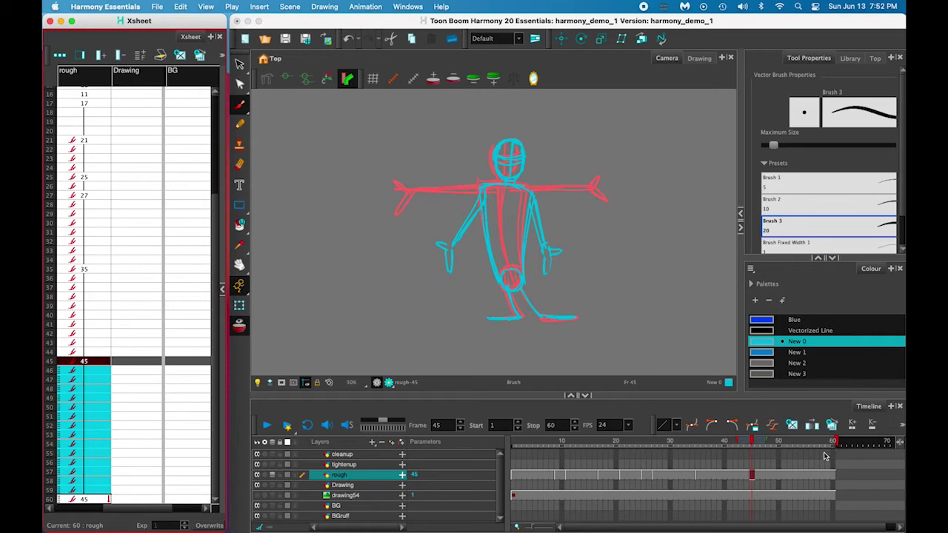
click(238, 330)
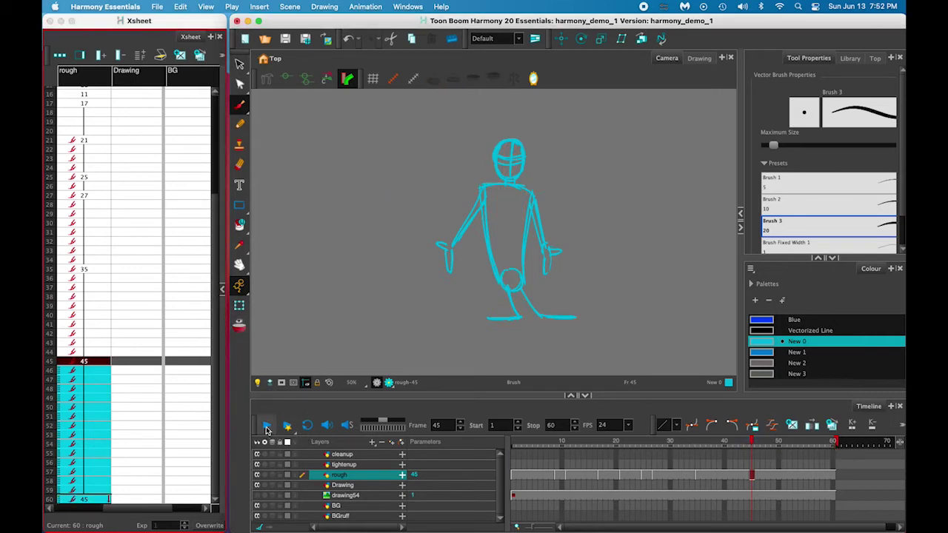
Step: Play back the rough animation, with looping enabled, to check the timing of the key poses
click(266, 427)
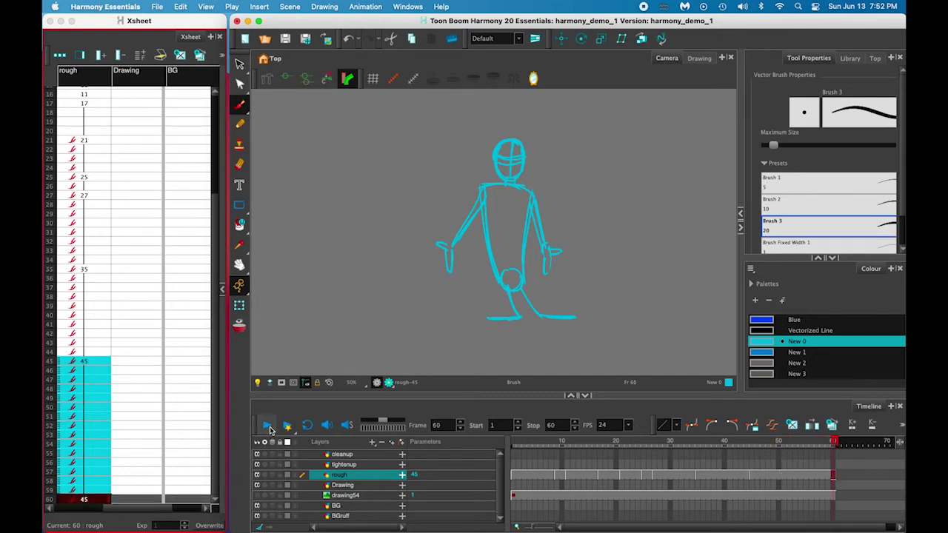
click(268, 428)
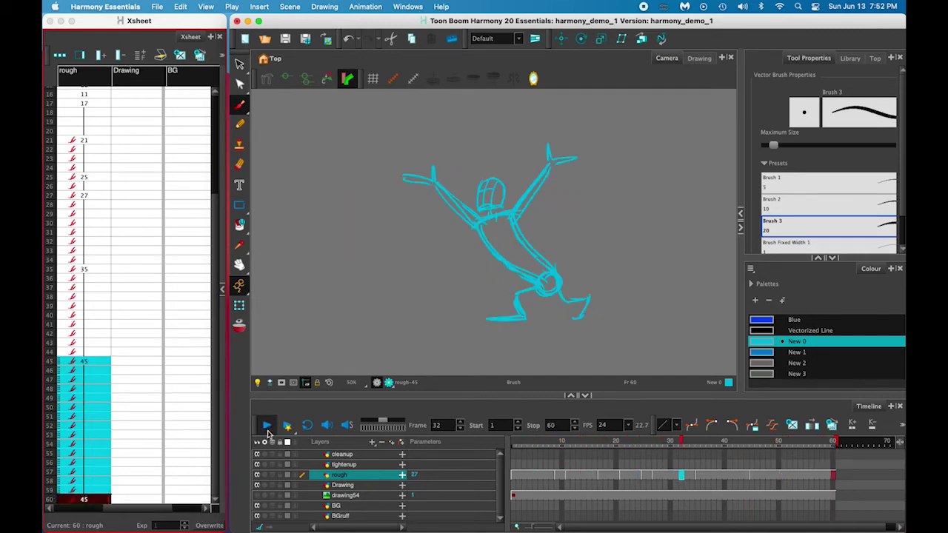
click(307, 429)
click(266, 426)
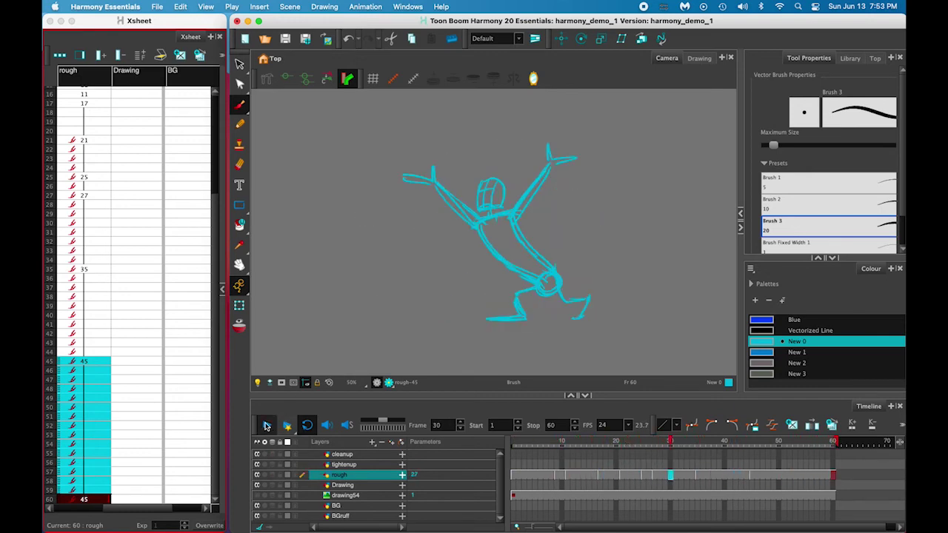
click(267, 426)
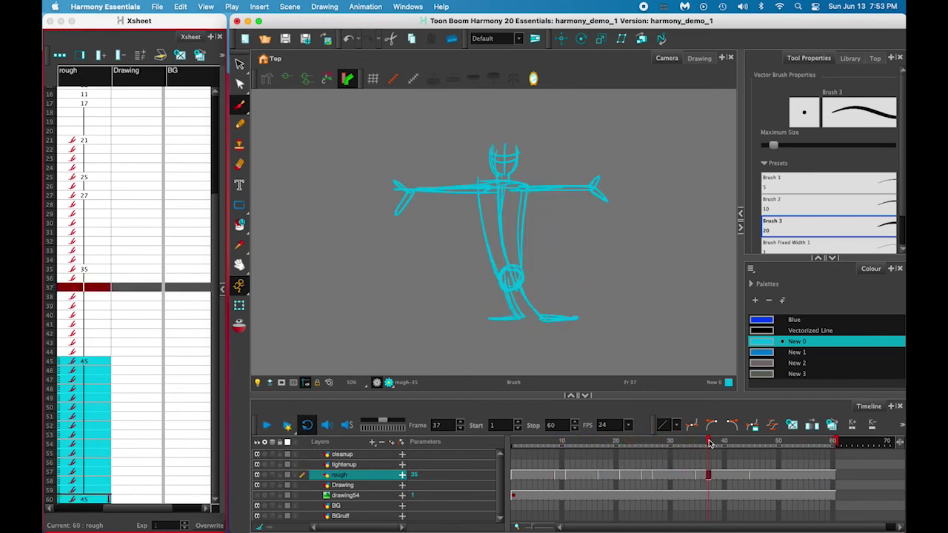
Step: Create drawing 5 at frame 5 of the rough column and turn on onion skin, extending it to the following drawings
mouse_move(710, 442)
mouse_down()
mouse_move(513, 442)
mouse_move(563, 462)
mouse_move(554, 461)
mouse_up()
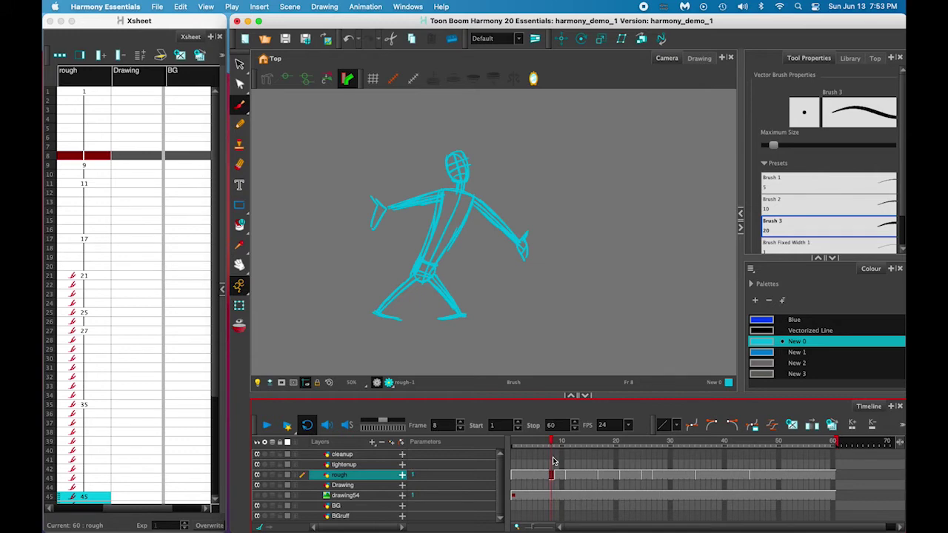
drag(553, 461, 547, 464)
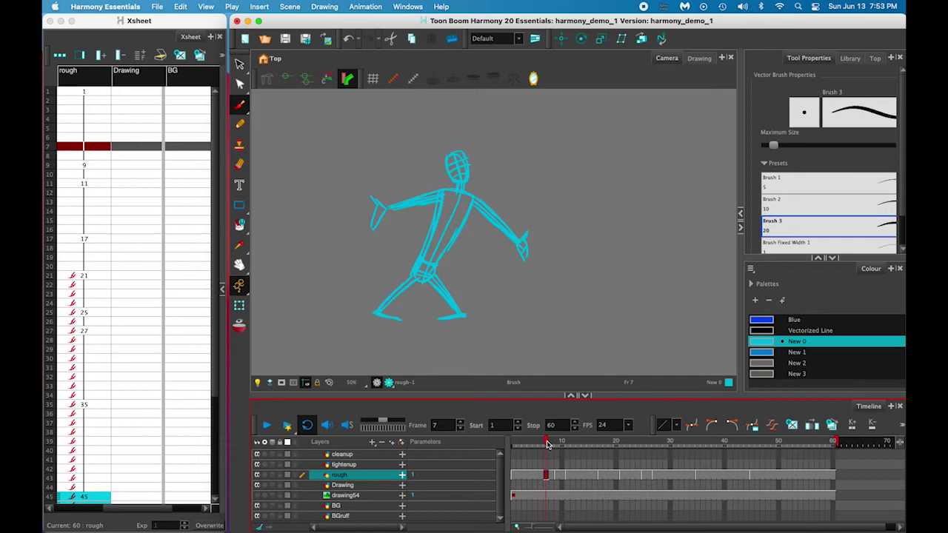
mouse_move(543, 446)
mouse_down()
mouse_move(550, 449)
mouse_move(537, 451)
mouse_up()
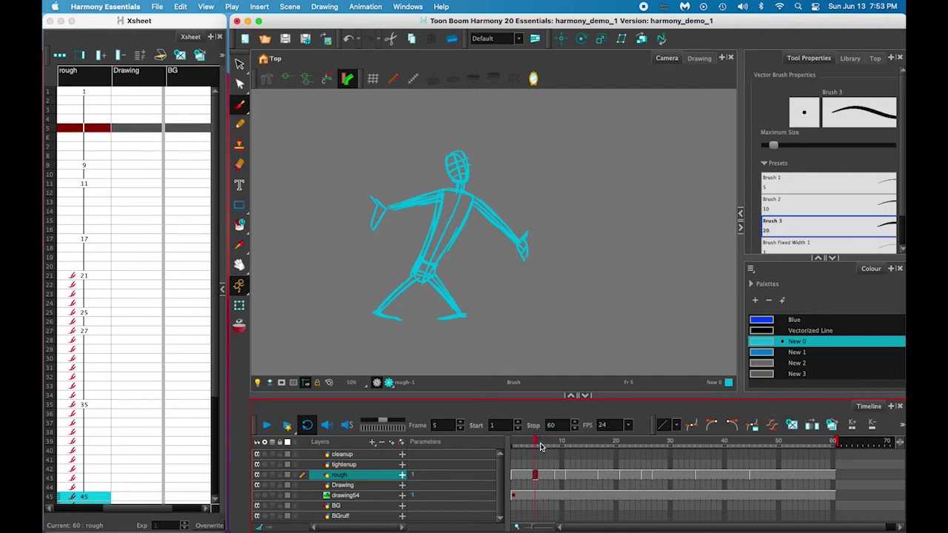
click(96, 132)
double_click(109, 128)
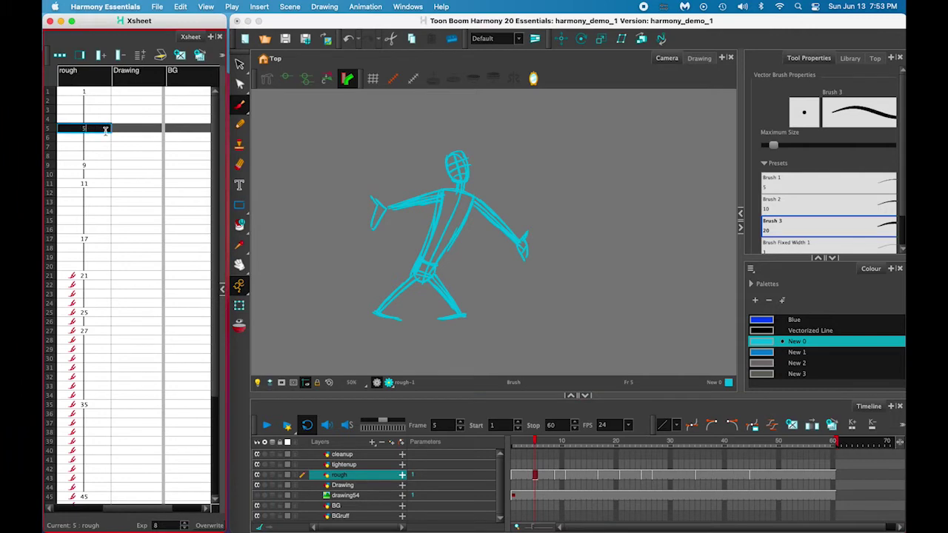
click(100, 121)
click(100, 128)
click(241, 327)
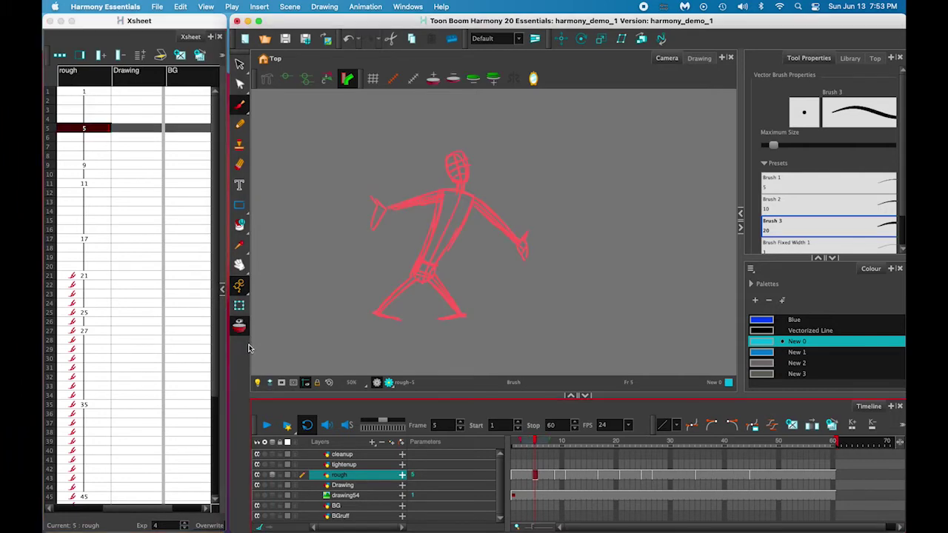
drag(553, 442, 561, 443)
Step: Brush in the in-between figure for drawing 5 with head, torso, legs, feet and outstretched arms, and save the scene
click(240, 105)
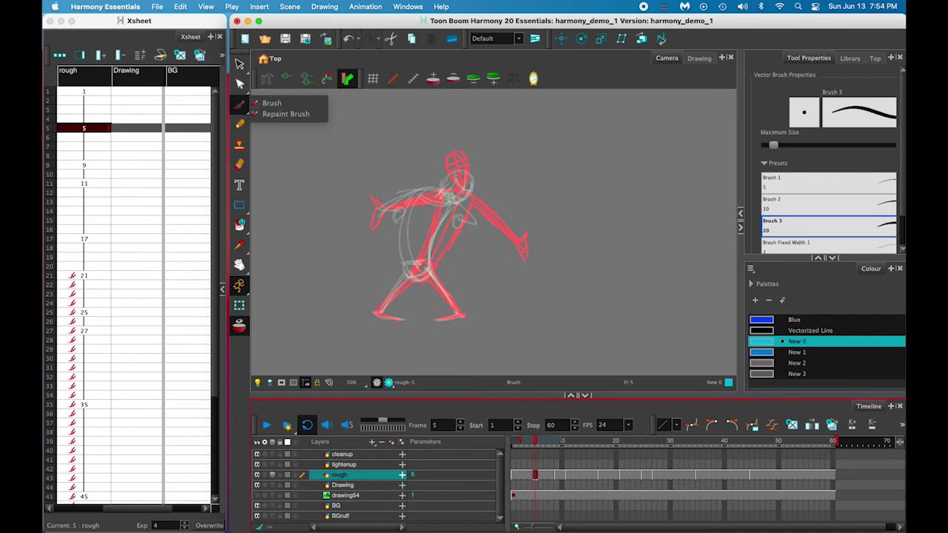
drag(431, 196, 418, 259)
drag(467, 198, 429, 266)
mouse_move(409, 277)
mouse_down()
mouse_move(380, 311)
mouse_move(405, 320)
mouse_up()
drag(431, 273, 460, 314)
drag(462, 315, 436, 320)
mouse_move(427, 236)
mouse_down()
mouse_move(461, 155)
mouse_move(453, 174)
mouse_move(403, 201)
mouse_move(434, 194)
mouse_move(409, 210)
mouse_up()
mouse_move(470, 200)
mouse_down()
mouse_move(486, 227)
mouse_move(527, 241)
mouse_up()
key(super+s)
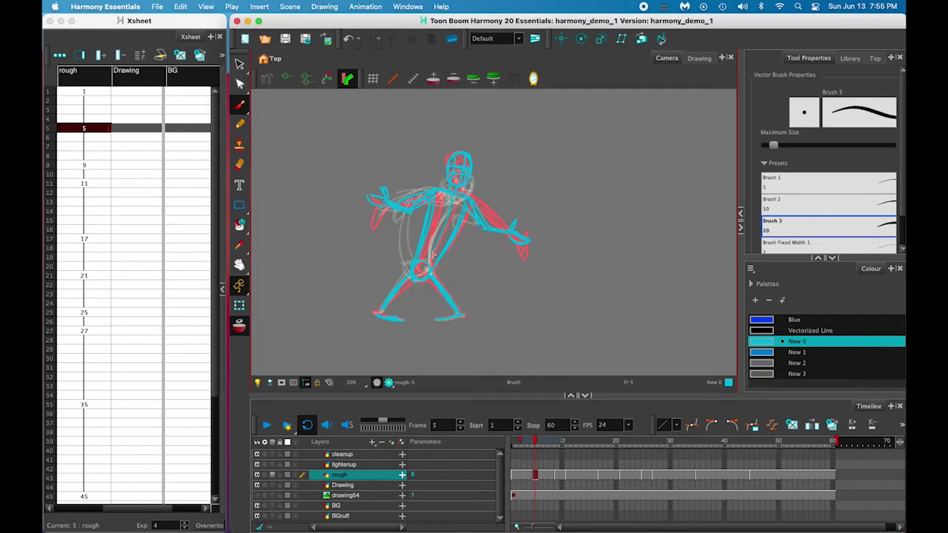
Step: Create drawing 7 at frame 7 of the rough column
double_click(93, 147)
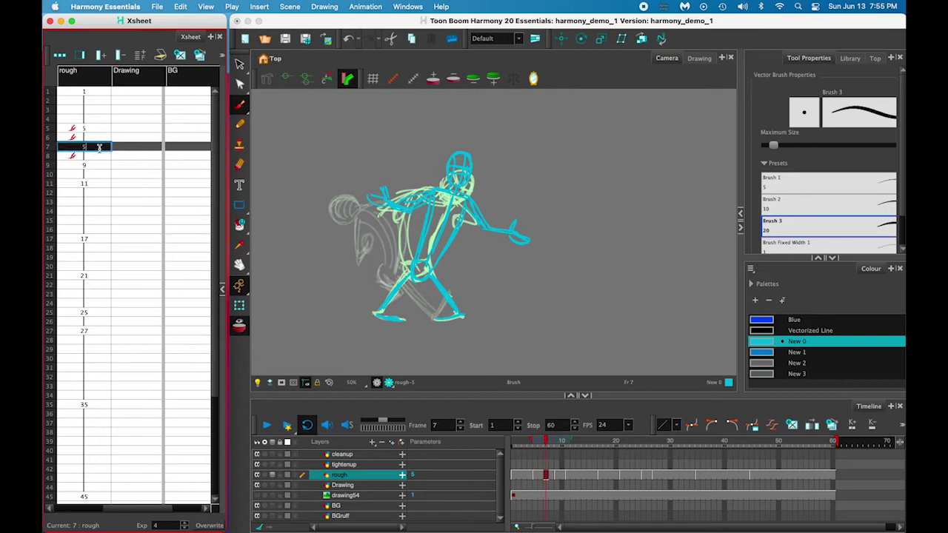
drag(91, 148, 76, 148)
text(7)
key(Return)
key(Escape)
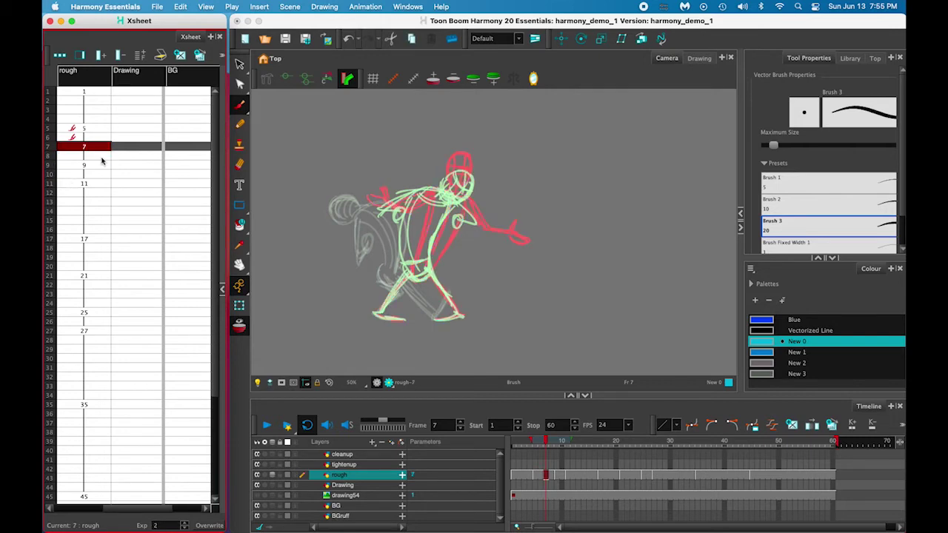
click(100, 156)
click(99, 149)
Step: Sketch the head, leaning torso, shoulders and bent arms of drawing 7 over the onion skin
mouse_move(474, 174)
mouse_down()
mouse_move(466, 167)
mouse_move(443, 191)
mouse_move(471, 178)
mouse_move(448, 194)
mouse_move(431, 274)
mouse_up()
drag(428, 192, 409, 272)
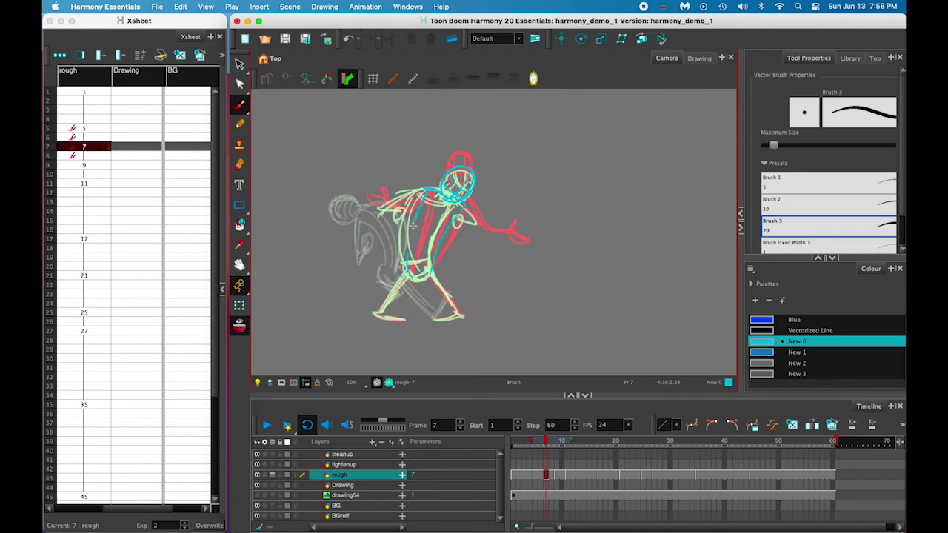
drag(443, 207, 420, 273)
mouse_move(412, 197)
mouse_down()
mouse_move(386, 211)
mouse_move(398, 203)
mouse_up()
drag(464, 205, 488, 230)
Step: Shorten the forward onion skin range and draw the hips, legs and feet of drawing 7
drag(575, 442, 566, 442)
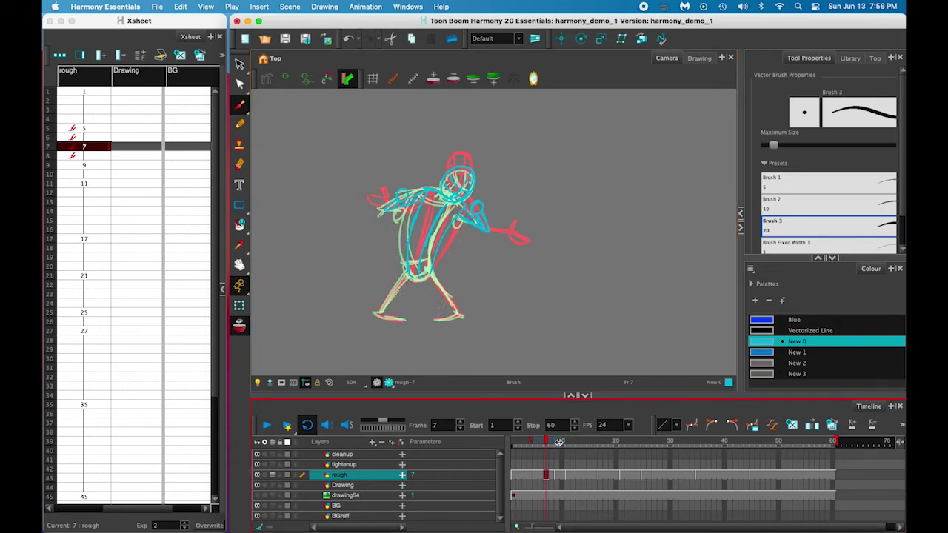
mouse_move(431, 263)
mouse_down()
mouse_move(409, 263)
mouse_move(381, 314)
mouse_up()
mouse_move(432, 269)
mouse_down()
mouse_move(461, 315)
mouse_move(435, 320)
mouse_up()
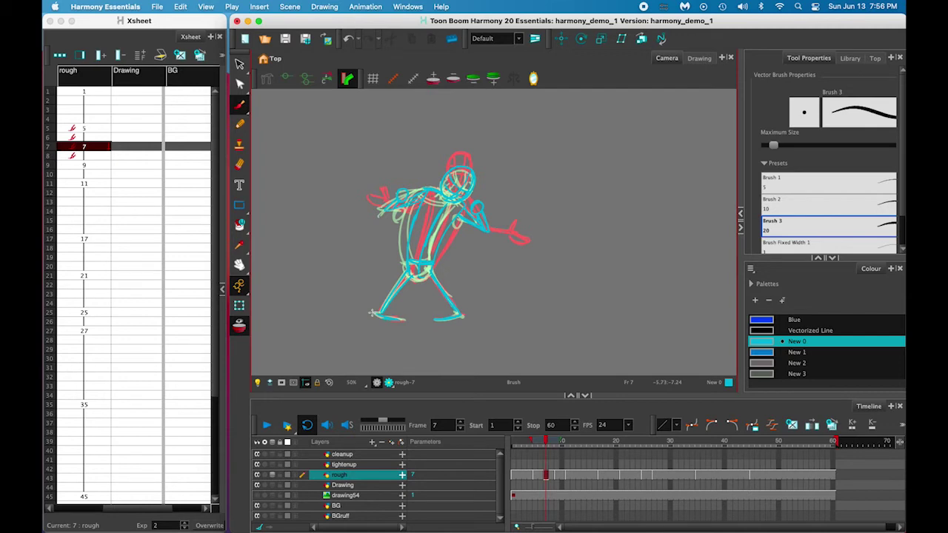
Step: Create drawing 10 at frame 10 of the rough column
scroll(372, 313, down, 1)
click(88, 165)
double_click(85, 175)
text(10)
key(Return)
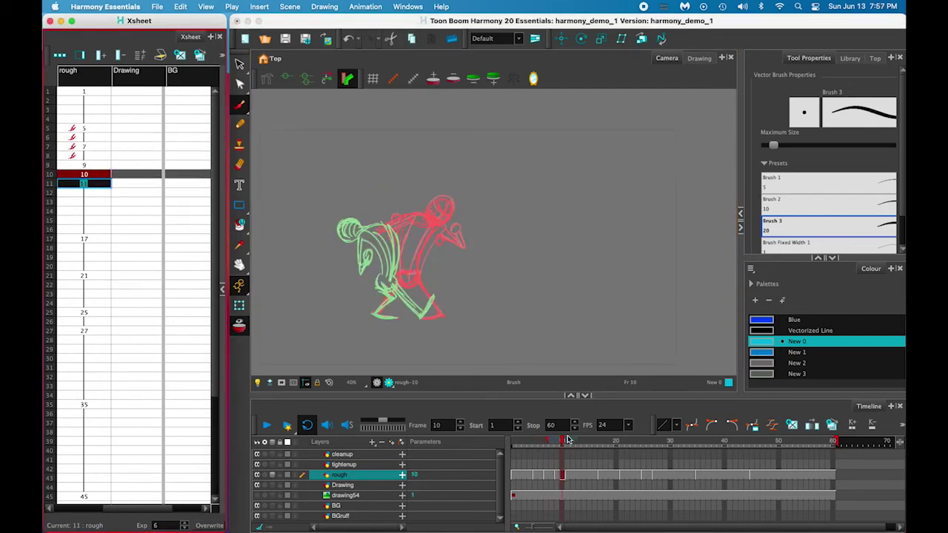
Step: Shorten the backward onion skin range and sketch the head, upright torso, hips and striding legs of drawing 10
drag(547, 442, 553, 442)
mouse_move(390, 184)
mouse_down()
mouse_move(391, 203)
mouse_move(397, 193)
mouse_up()
mouse_move(377, 216)
mouse_down()
mouse_move(403, 206)
mouse_move(405, 270)
mouse_up()
mouse_move(406, 216)
mouse_down()
mouse_move(410, 278)
mouse_move(373, 318)
mouse_up()
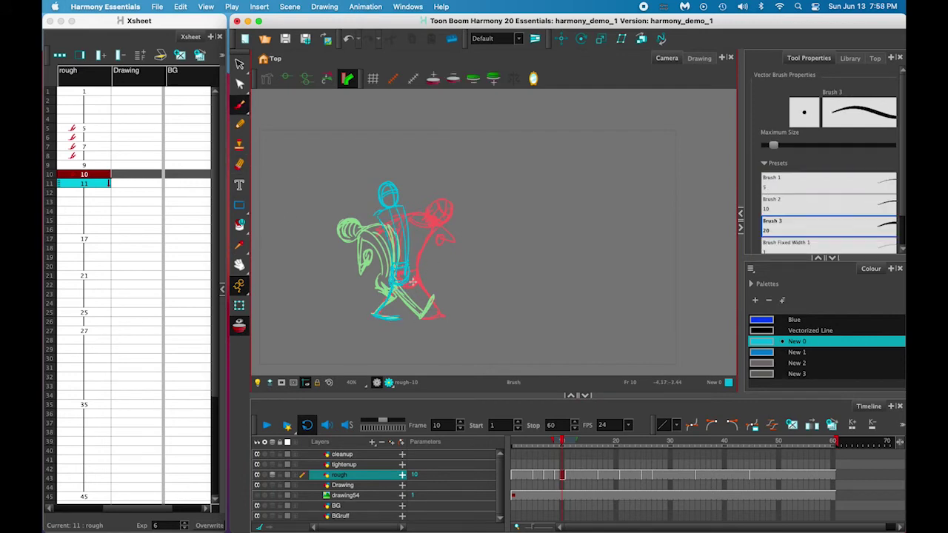
drag(410, 280, 433, 316)
mouse_move(410, 283)
mouse_down()
mouse_move(428, 312)
mouse_move(452, 319)
mouse_up()
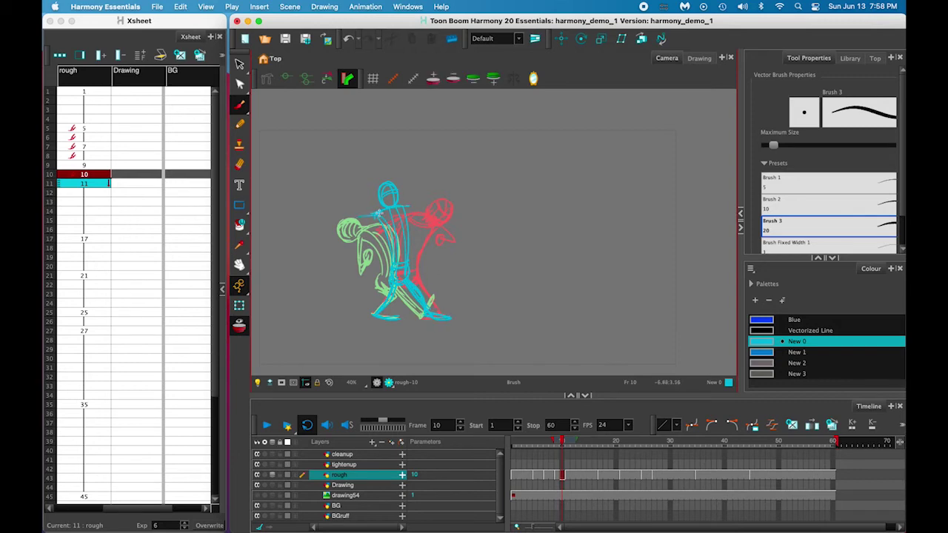
Step: Add the raised, bent arms with hands to drawing 10 and turn off onion skin
drag(379, 214, 349, 221)
mouse_move(350, 221)
mouse_down()
mouse_move(370, 231)
mouse_move(433, 205)
mouse_move(411, 220)
mouse_up()
click(239, 325)
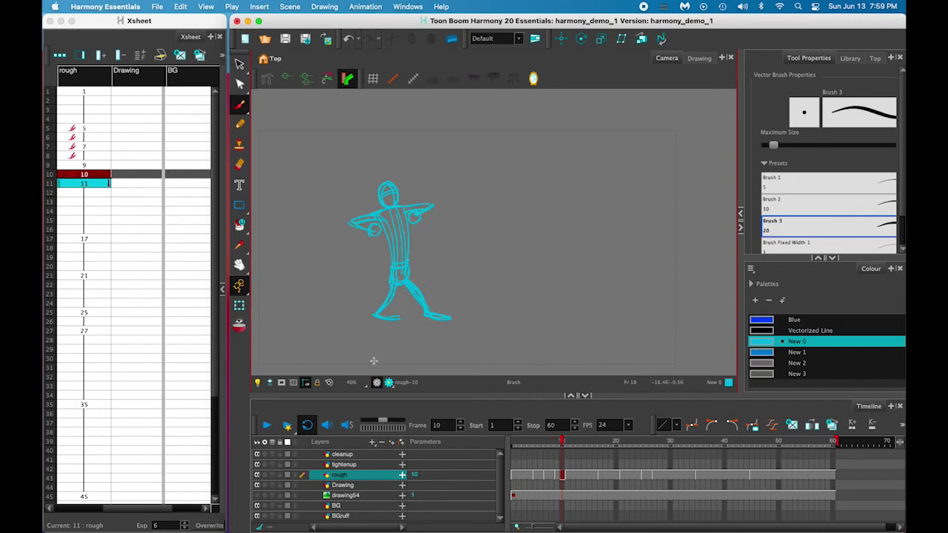
Step: Create drawing 13 at frame 13 of the rough column
key(period)
click(94, 202)
text(1)
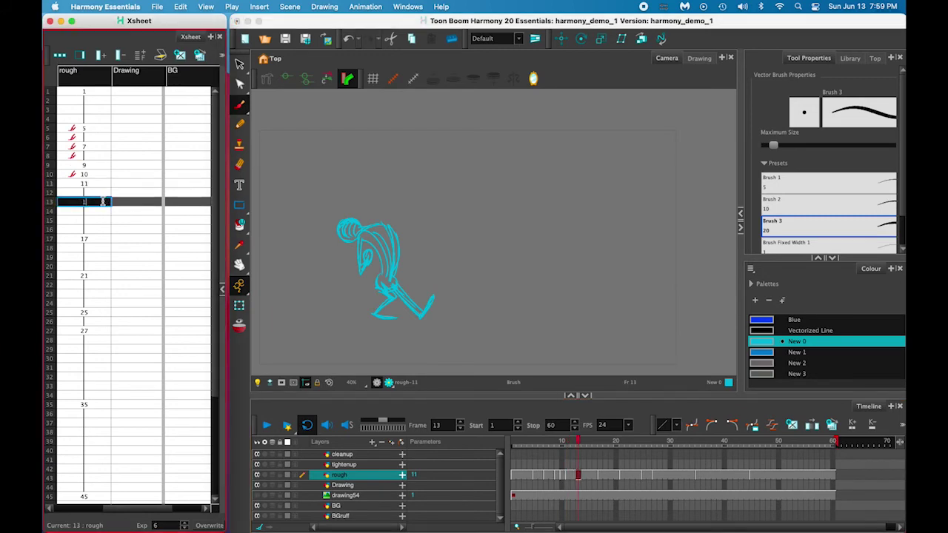
text(3)
key(Return)
Step: Turn on onion skin and sketch drawing 13 as a crouched figure with head, hanging arm, bent back and legs
click(240, 325)
mouse_move(340, 236)
mouse_down()
mouse_move(389, 276)
mouse_move(388, 289)
mouse_move(367, 267)
mouse_up()
mouse_move(364, 229)
mouse_down()
mouse_move(383, 233)
mouse_move(400, 304)
mouse_up()
mouse_move(400, 304)
mouse_down()
mouse_move(376, 311)
mouse_move(432, 316)
mouse_up()
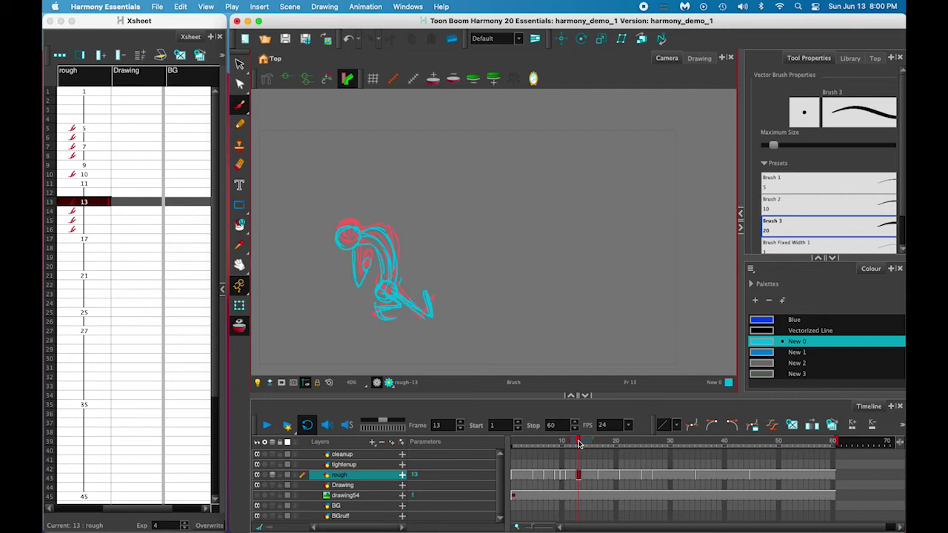
Step: Turn off onion skin and step through frames 10 to 17 to check how the poses flow
drag(580, 443, 562, 442)
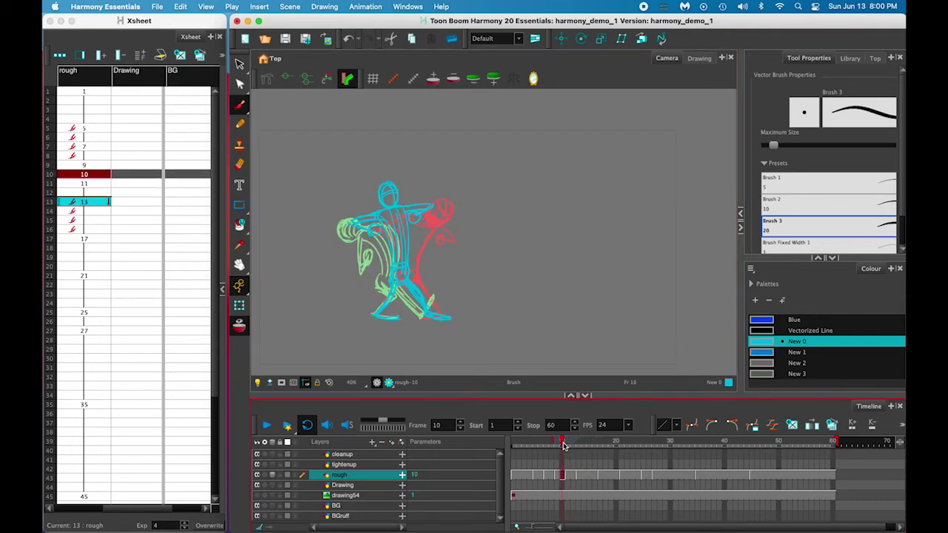
click(239, 328)
mouse_move(563, 443)
mouse_down()
mouse_move(601, 445)
mouse_move(572, 447)
mouse_up()
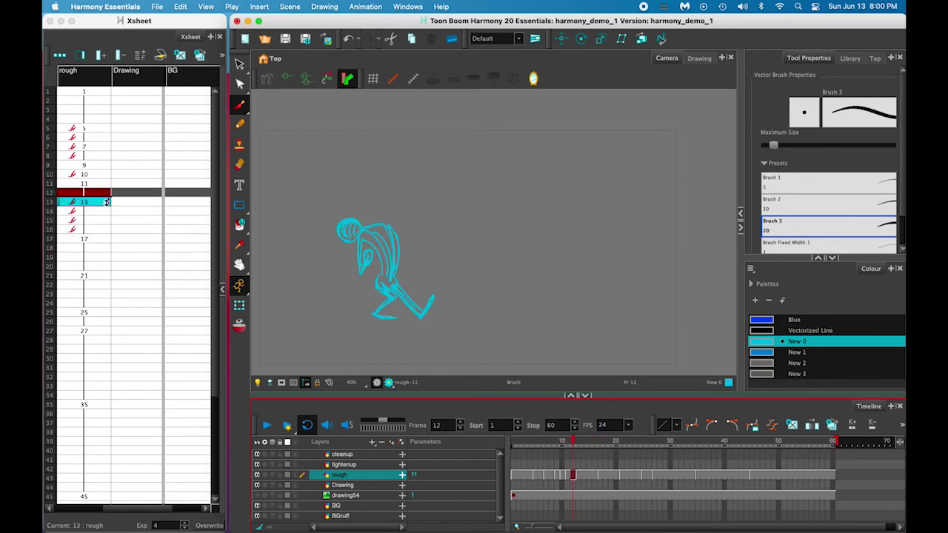
click(100, 214)
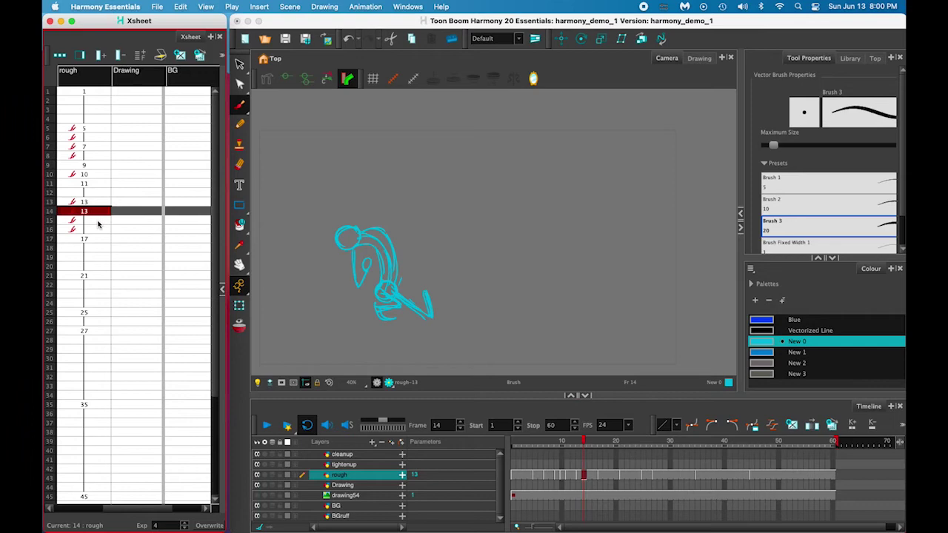
click(100, 223)
click(99, 232)
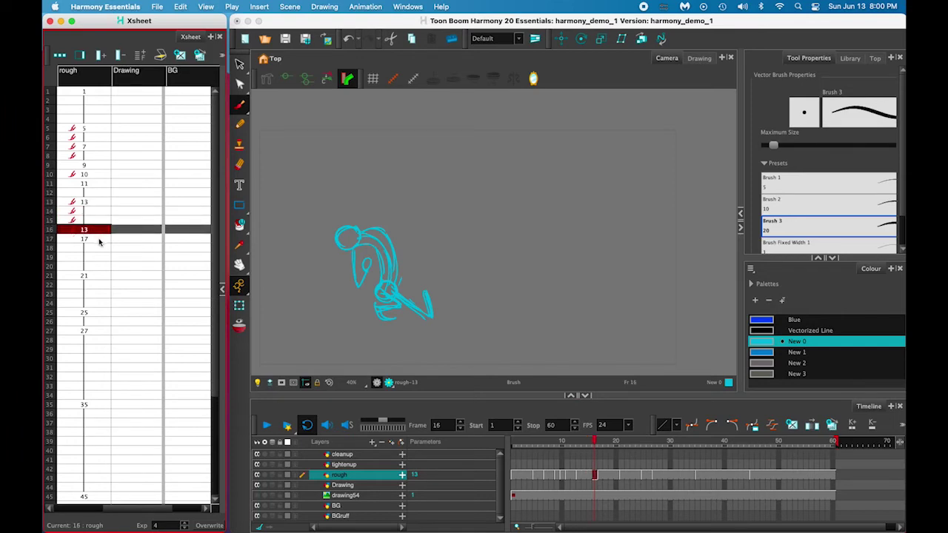
click(99, 240)
Step: Create drawing 15 at frame 15 of the rough column
click(93, 234)
click(101, 223)
key(alt+shift+r)
Step: Turn on onion skin and sketch the hips and curved torso of drawing 15 between the neighbouring poses
click(241, 327)
mouse_move(401, 206)
mouse_down()
mouse_move(406, 190)
mouse_move(416, 200)
mouse_up()
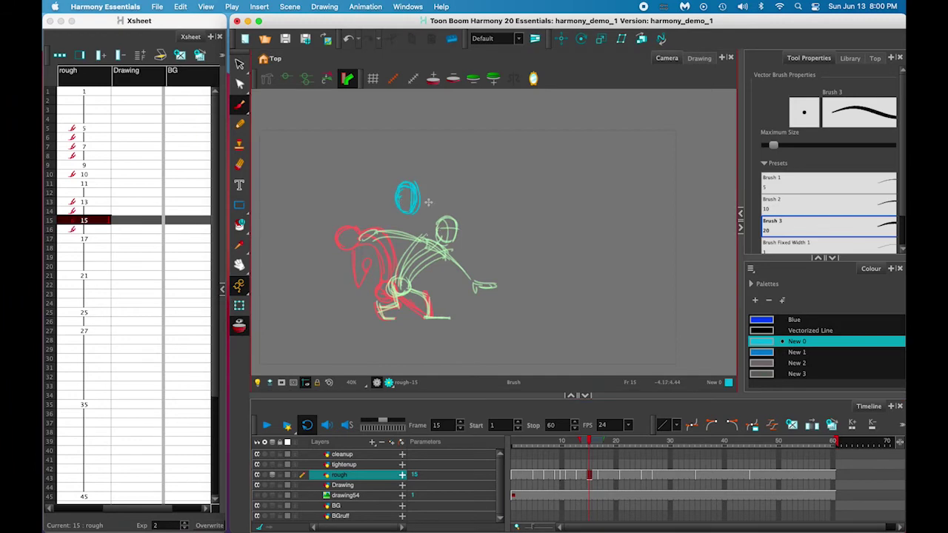
drag(386, 284, 404, 286)
drag(401, 235, 396, 278)
drag(404, 215, 398, 277)
drag(418, 204, 404, 276)
Step: Draw the forward-tilted head, shoulders, legs and feet of drawing 15
mouse_move(377, 180)
mouse_down()
mouse_move(386, 199)
mouse_move(378, 197)
mouse_up()
drag(385, 190, 406, 202)
drag(399, 304, 377, 306)
mouse_move(377, 305)
mouse_down()
mouse_move(396, 319)
mouse_move(429, 317)
mouse_up()
drag(428, 316, 453, 318)
Step: Erase stray lines around the head and shoulder of drawing 15 and add the lowered arm with its hand
click(239, 165)
mouse_move(404, 185)
mouse_down()
mouse_move(421, 214)
mouse_move(404, 197)
mouse_up()
key(alt+b)
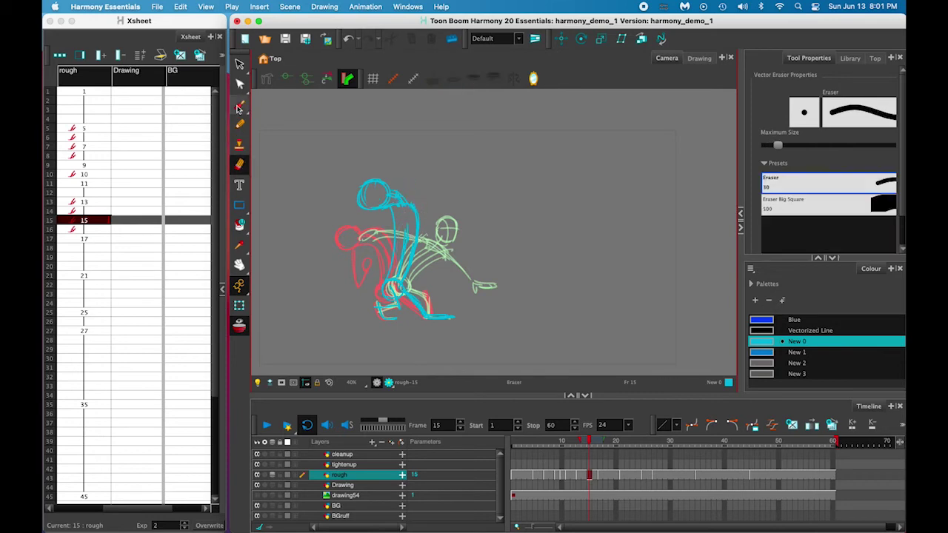
click(240, 326)
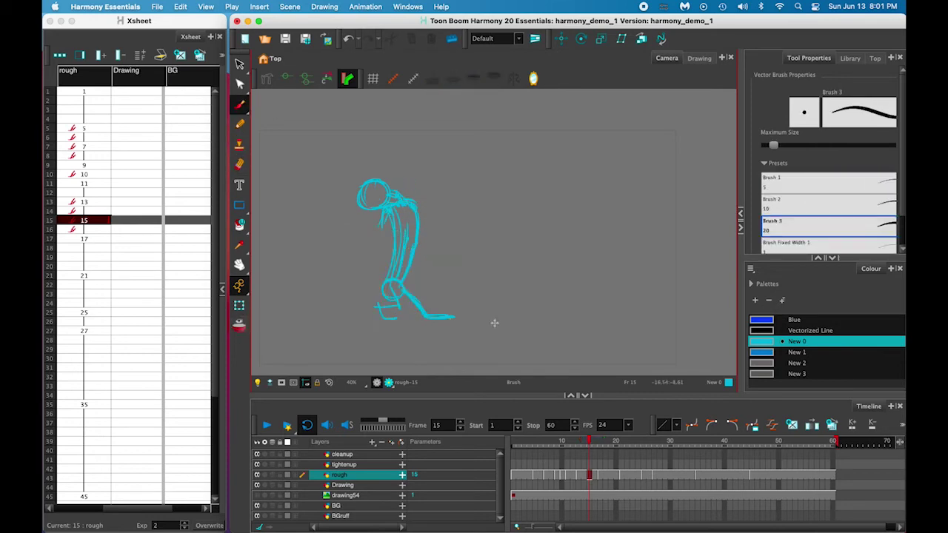
drag(585, 442, 590, 442)
click(239, 326)
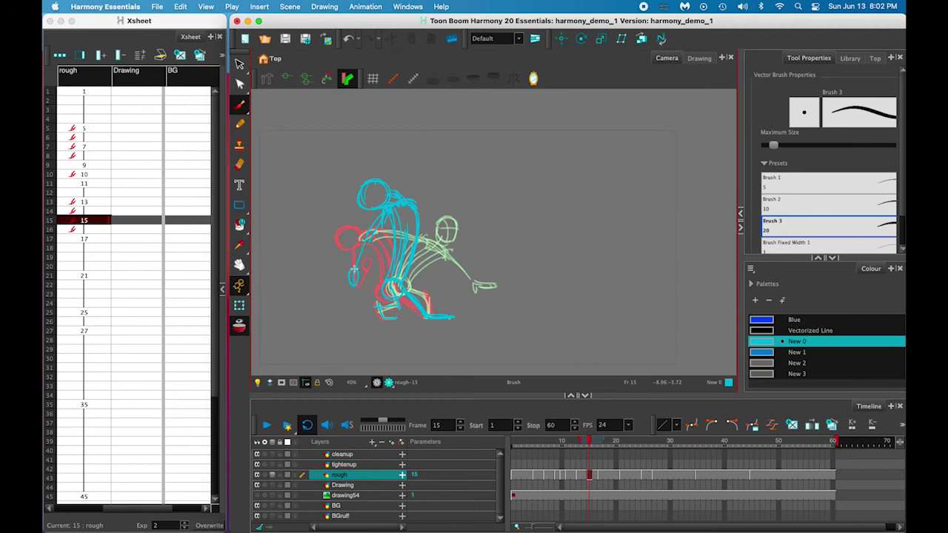
Step: Compare the poses at frames 17 and 21 and create drawing 19 at frame 19 of the rough column
click(594, 443)
mouse_move(594, 444)
mouse_down()
mouse_move(602, 447)
mouse_move(576, 457)
mouse_move(601, 452)
mouse_up()
click(100, 240)
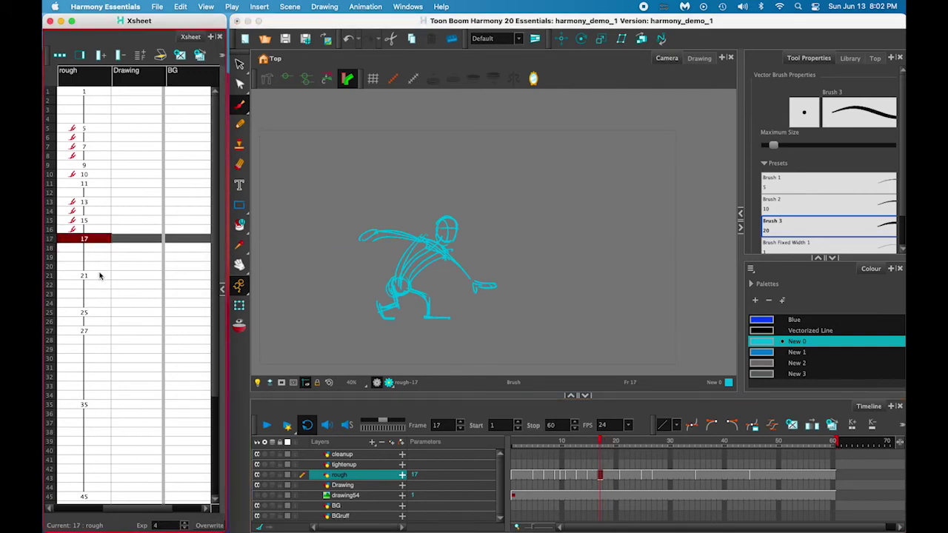
click(98, 259)
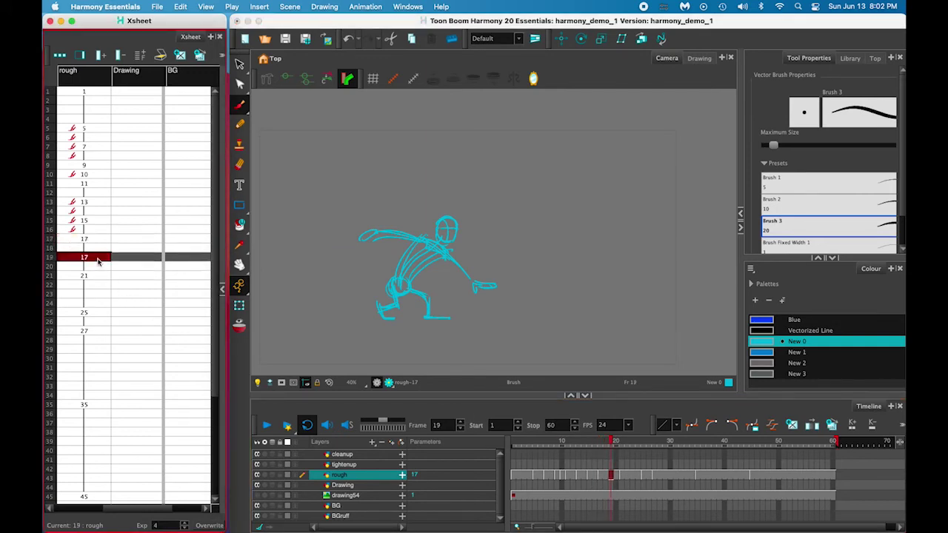
click(97, 278)
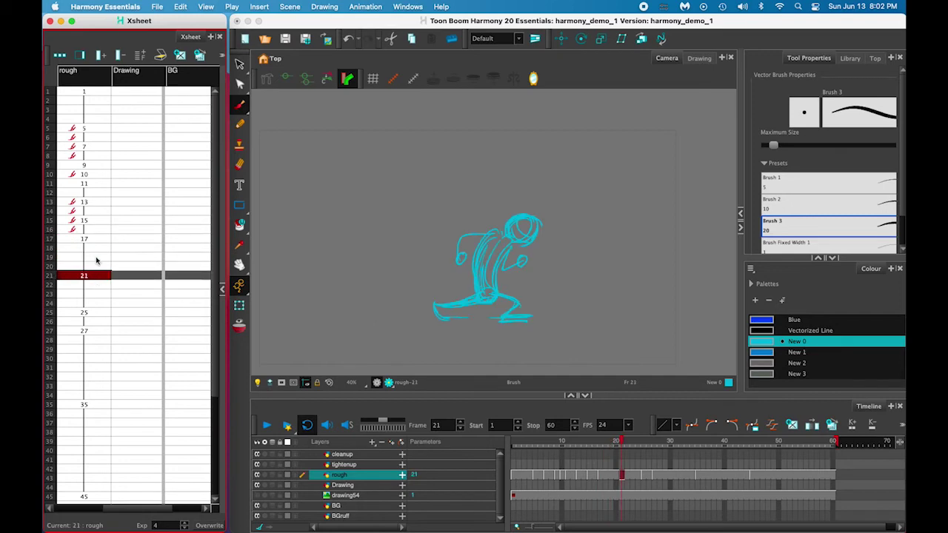
click(97, 257)
click(99, 256)
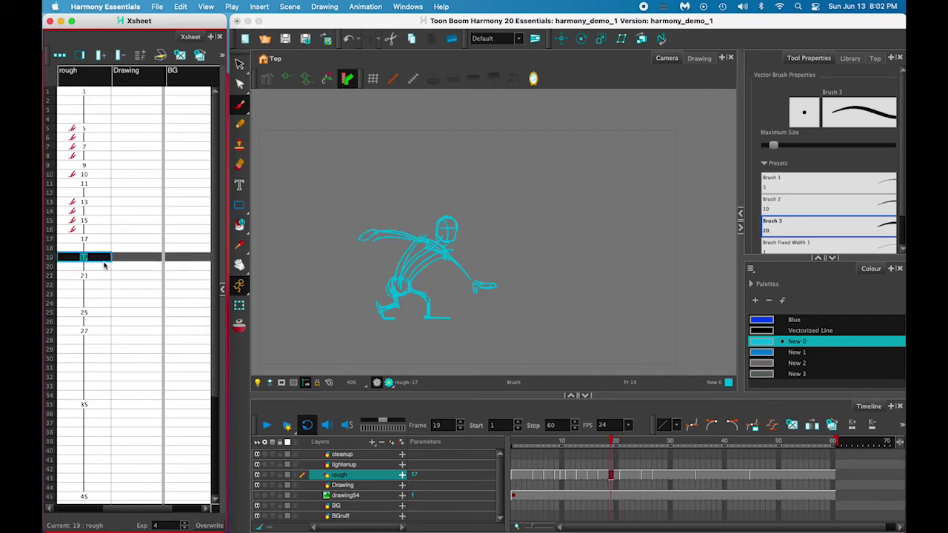
key(Return)
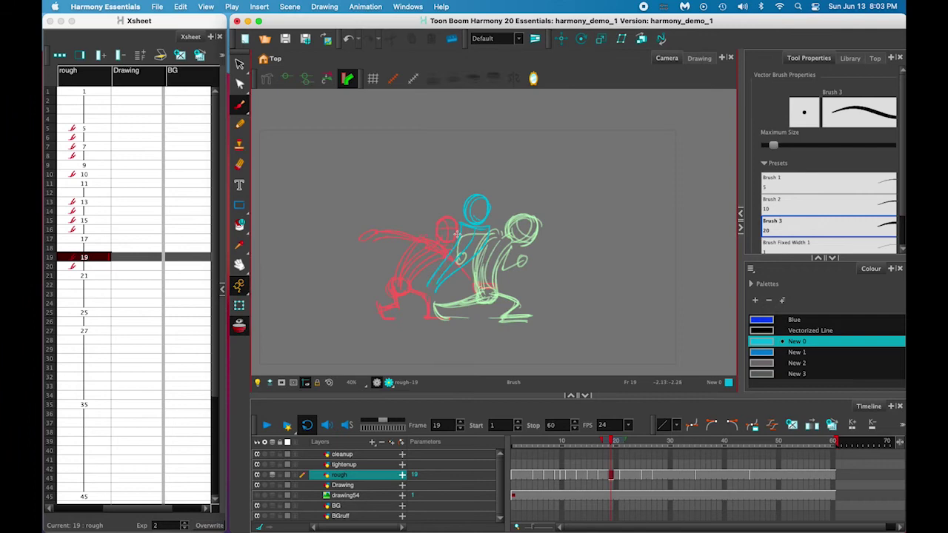
Step: Sketch drawing 19 as a running figure with hips, striding legs and outstretched arms over the onion skin, and turn onion skin off
drag(469, 284, 497, 291)
mouse_move(430, 294)
mouse_down()
mouse_move(402, 298)
mouse_move(394, 319)
mouse_up()
key(alt+e)
key(alt+b)
drag(458, 223, 406, 217)
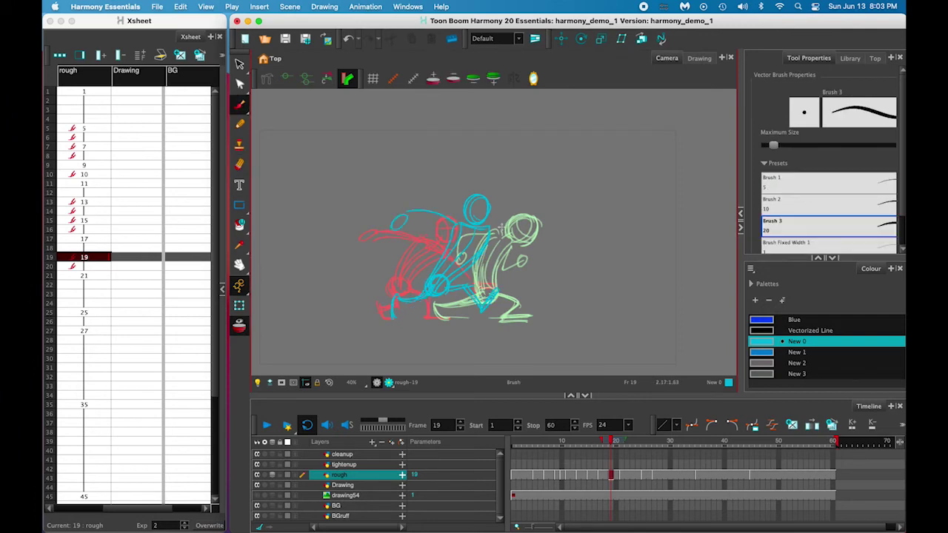
drag(492, 230, 540, 238)
key(alt+o)
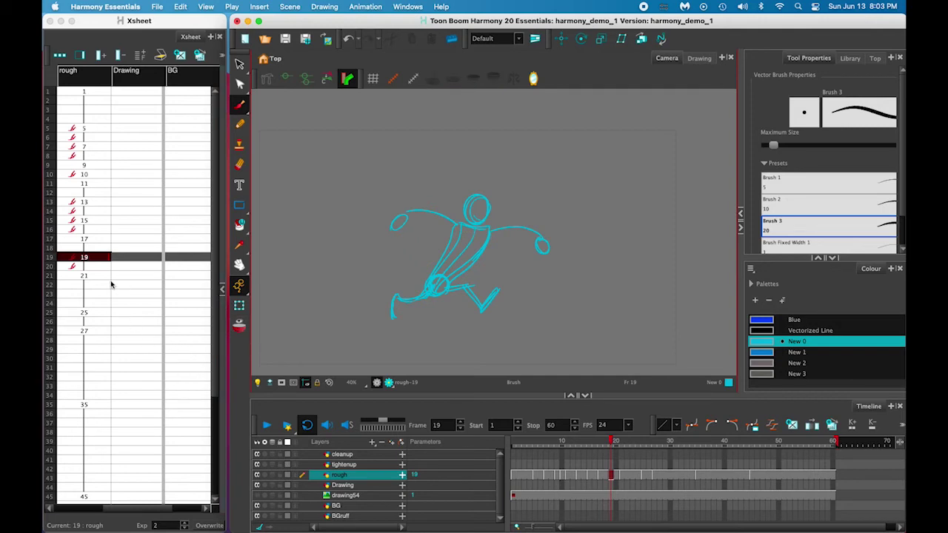
Step: Compare the rough poses at frames 18, 19 and 21, and create drawing 18 at frame 18 of the rough column
click(99, 277)
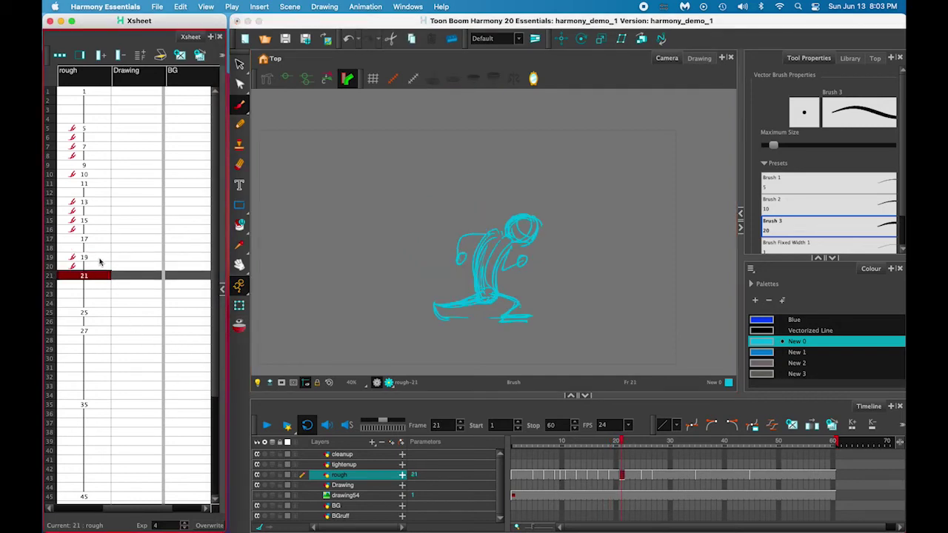
click(95, 251)
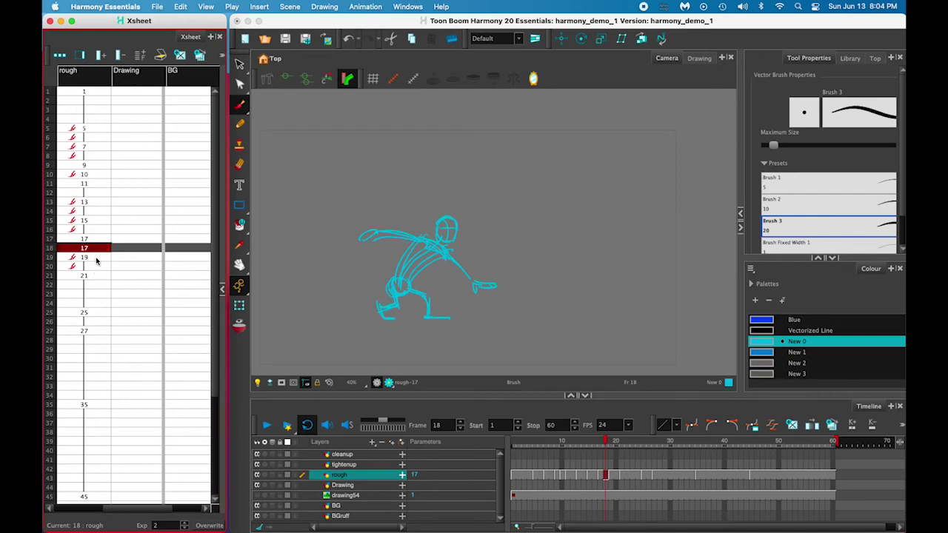
click(96, 257)
click(95, 276)
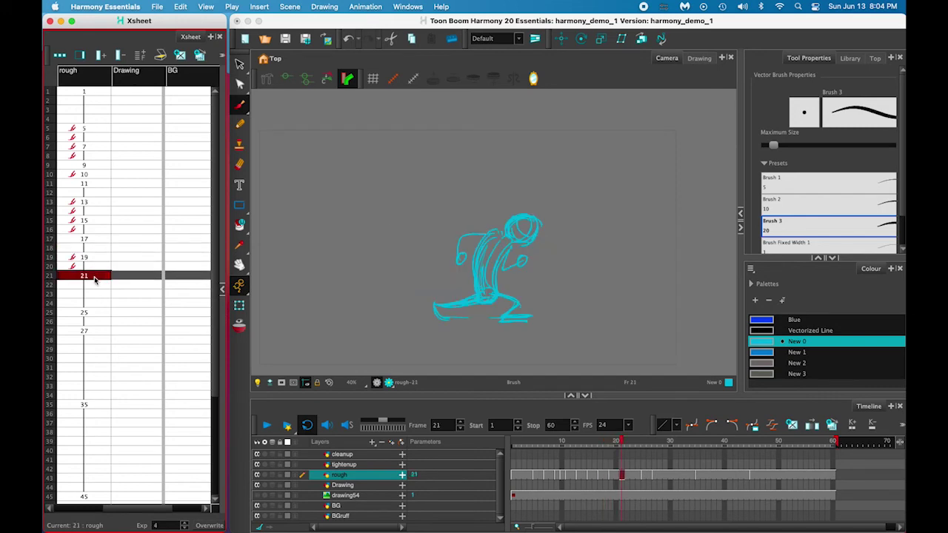
click(96, 248)
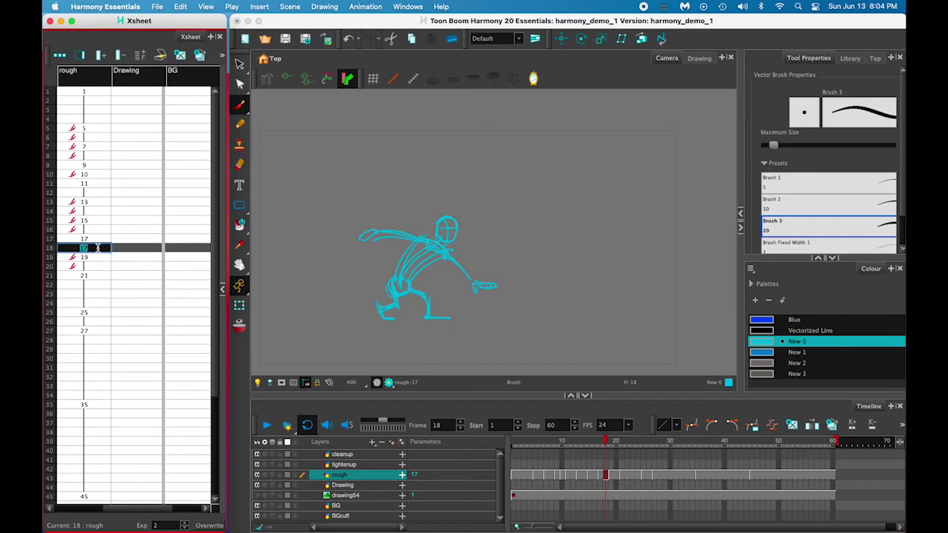
text(18)
key(Return)
Step: Turn onion skin on and sketch drawing 18 as an in-between with head, leaning torso, hips, bent legs and both outstretched arms
click(239, 326)
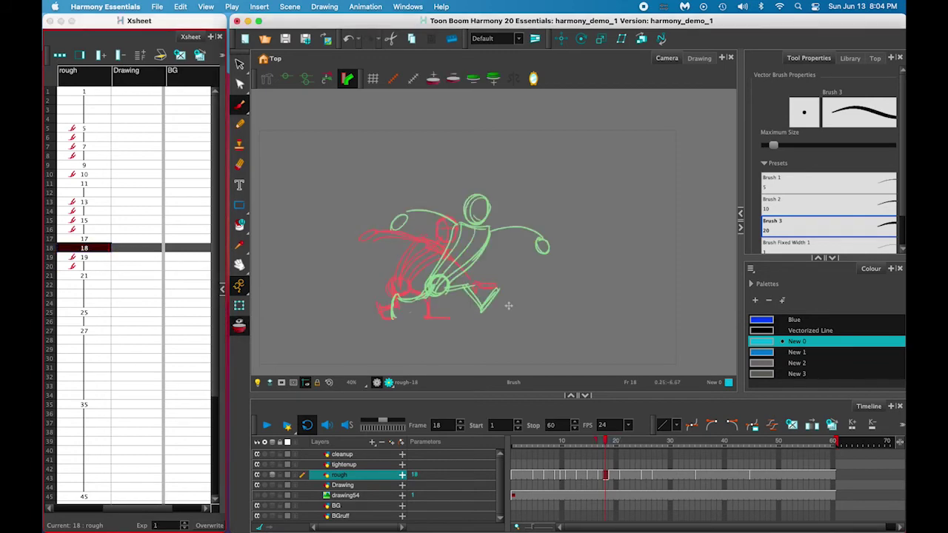
drag(456, 205, 448, 227)
drag(417, 280, 409, 274)
mouse_move(439, 233)
mouse_down()
mouse_move(468, 246)
mouse_move(409, 285)
mouse_move(412, 271)
mouse_up()
mouse_move(397, 319)
mouse_down()
mouse_move(386, 319)
mouse_move(440, 289)
mouse_move(423, 287)
mouse_up()
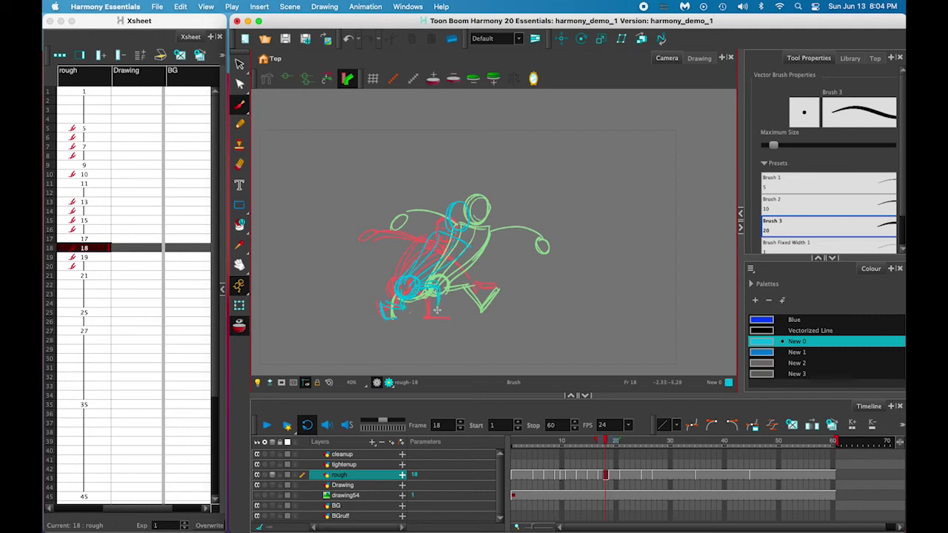
mouse_move(439, 231)
mouse_down()
mouse_move(388, 230)
mouse_move(398, 215)
mouse_move(374, 237)
mouse_up()
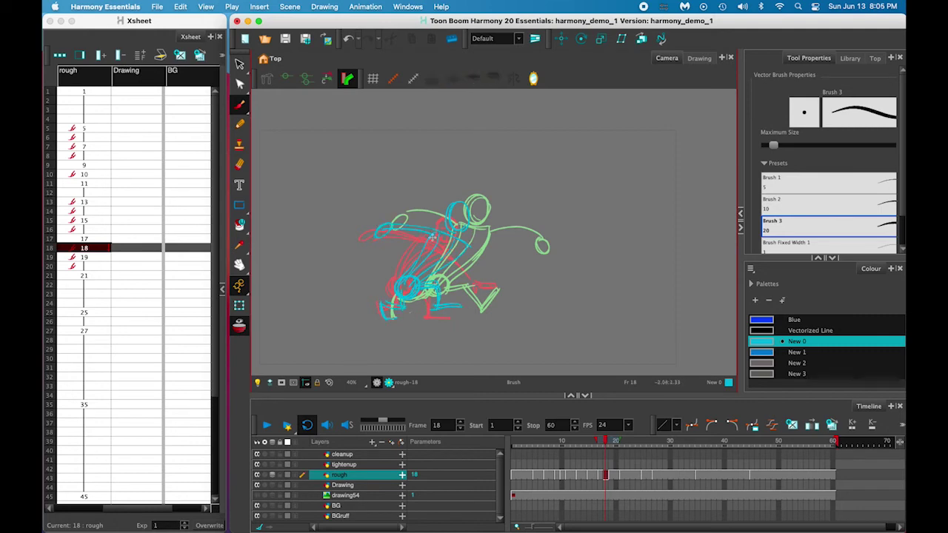
drag(498, 272, 501, 270)
drag(458, 239, 500, 270)
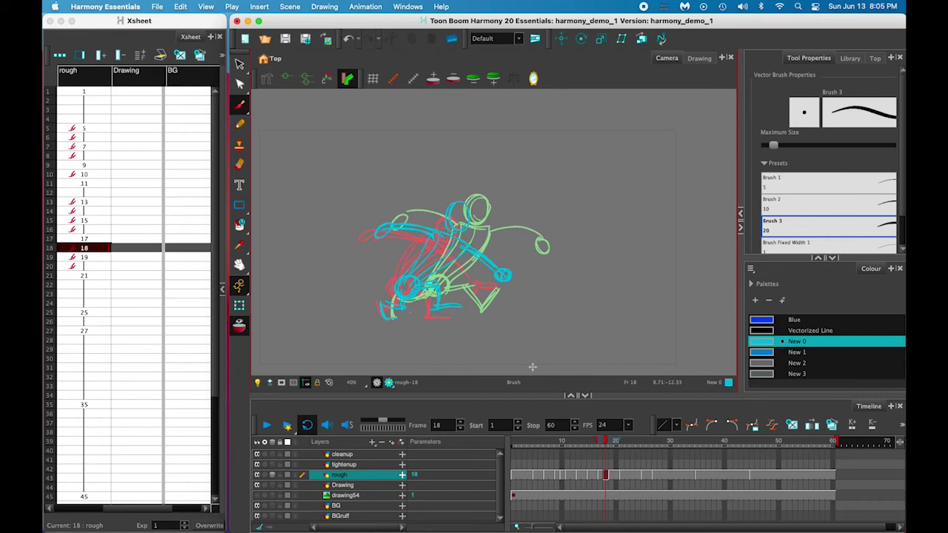
Step: Create drawing 20 at frame 20 of the rough column
click(101, 259)
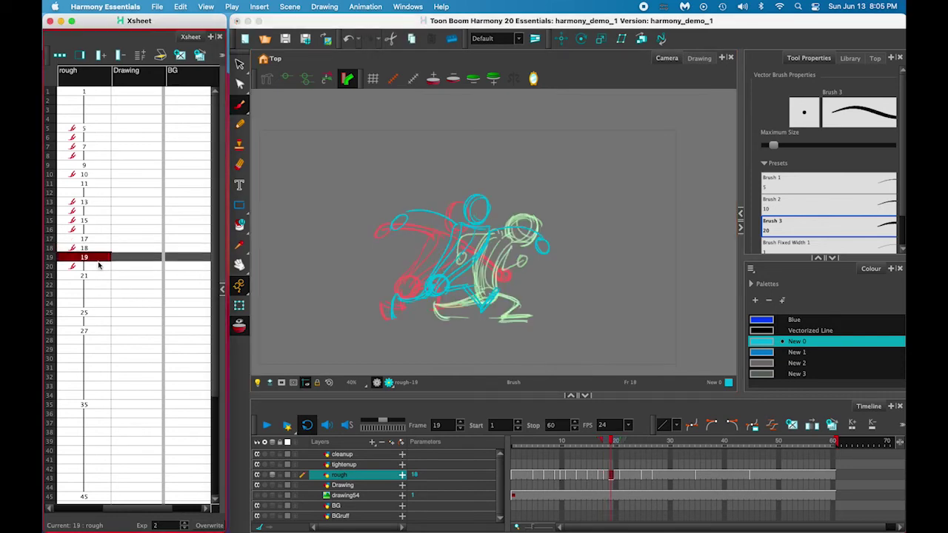
click(100, 267)
click(104, 267)
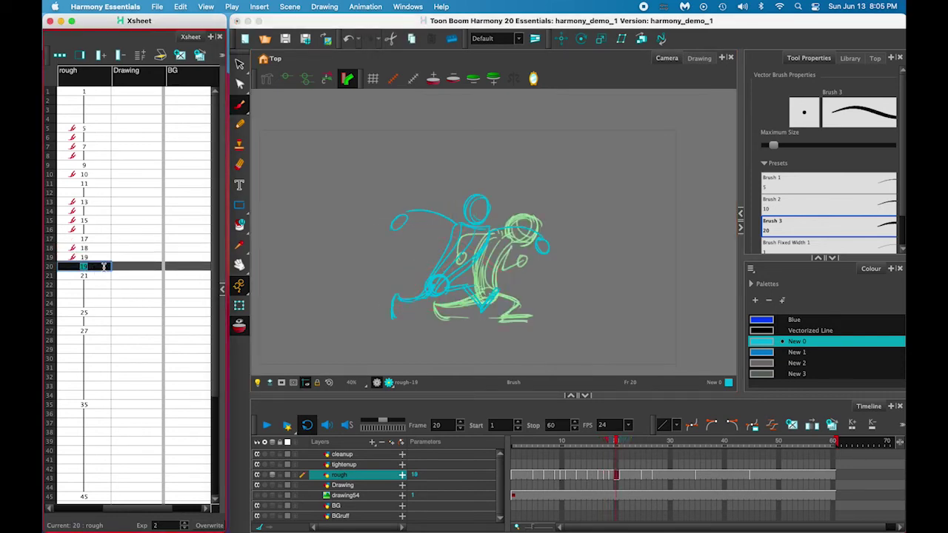
key(Return)
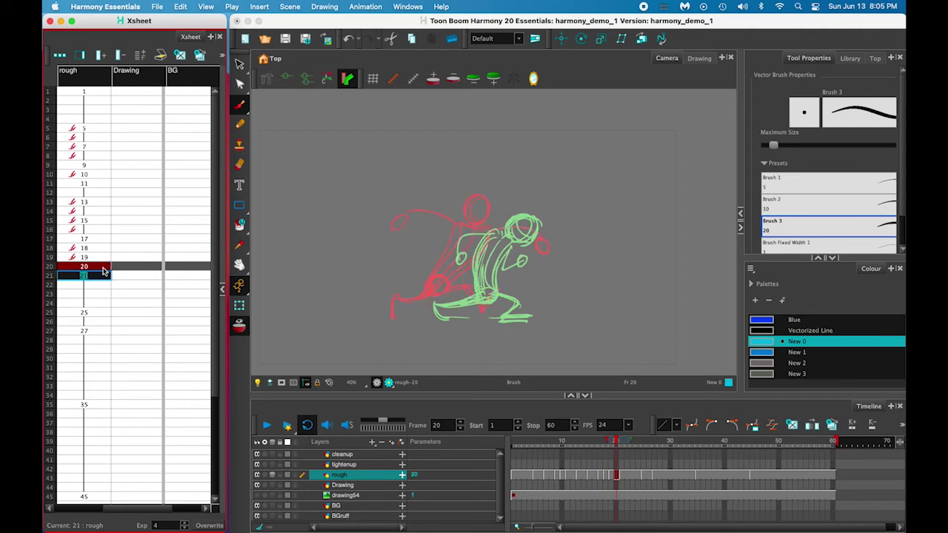
Step: Sketch the front leg, hip circle and forward-leaning torso of drawing 20 between the onion-skinned poses of drawings 19 and 21
drag(517, 298, 501, 318)
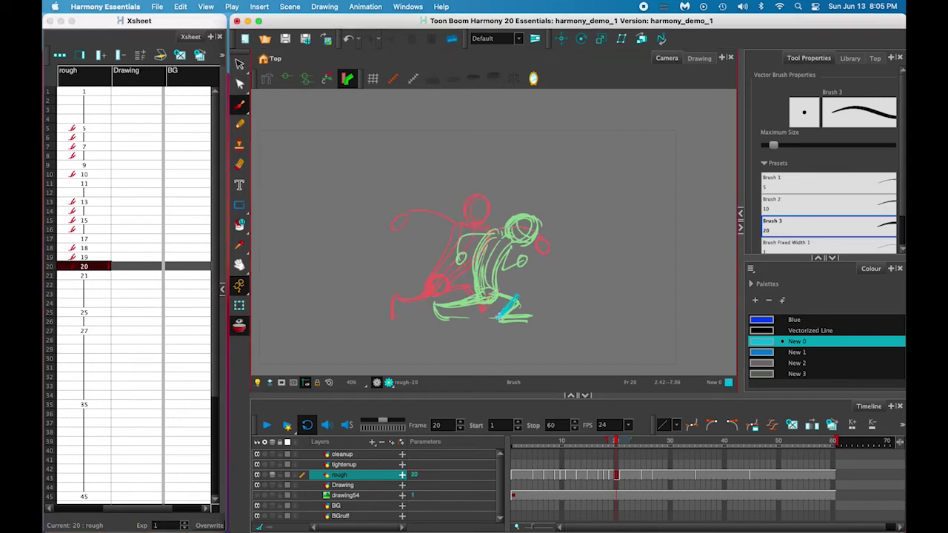
mouse_move(474, 285)
mouse_down()
mouse_move(462, 291)
mouse_move(479, 285)
mouse_up()
drag(500, 233, 483, 280)
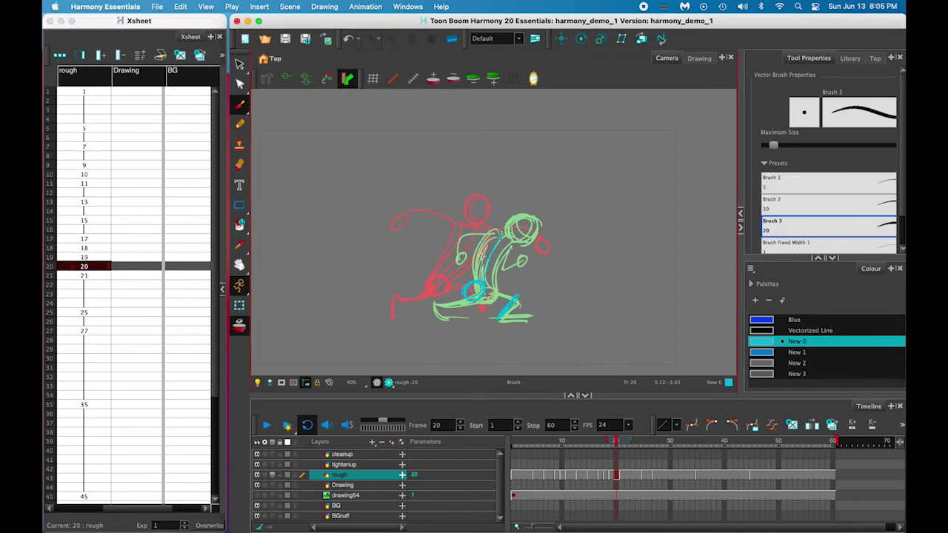
mouse_move(504, 221)
mouse_down()
mouse_move(486, 277)
mouse_move(468, 289)
mouse_up()
mouse_move(495, 235)
mouse_down()
mouse_move(470, 308)
mouse_move(518, 305)
mouse_move(498, 290)
mouse_up()
Step: Add the trailing leg and both bent arms with hands to drawing 20, and review its motion with onion skin off
mouse_move(413, 320)
mouse_down()
mouse_move(420, 294)
mouse_move(421, 319)
mouse_up()
drag(419, 298, 466, 293)
mouse_move(480, 230)
mouse_down()
mouse_move(445, 235)
mouse_move(434, 254)
mouse_up()
drag(438, 250, 465, 231)
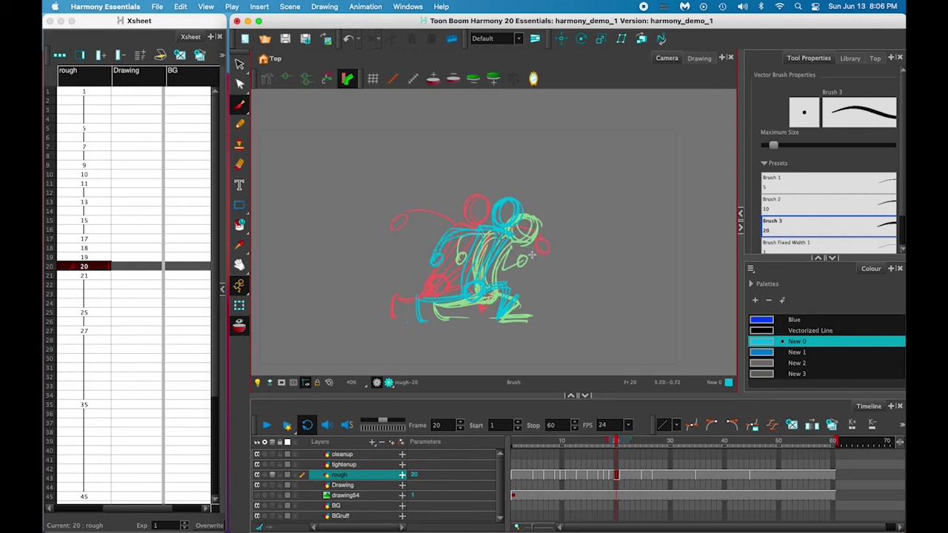
mouse_move(511, 260)
mouse_down()
mouse_move(527, 259)
mouse_move(506, 264)
mouse_up()
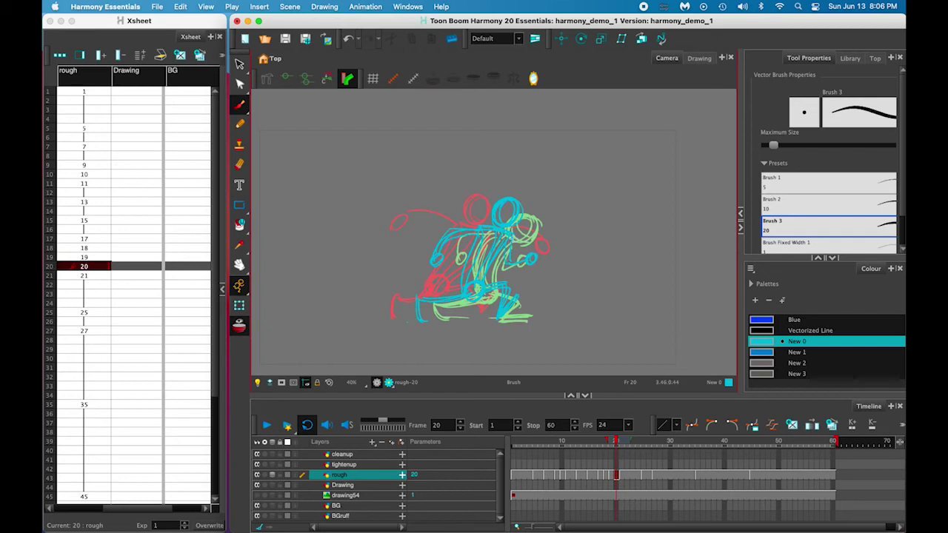
key(alt+o)
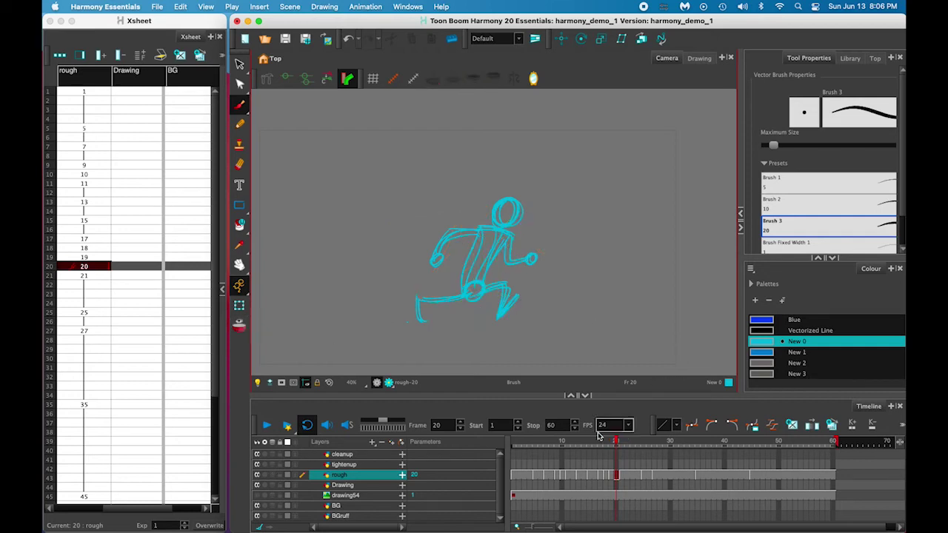
click(611, 444)
mouse_move(611, 444)
mouse_down()
mouse_move(594, 444)
mouse_move(626, 446)
mouse_up()
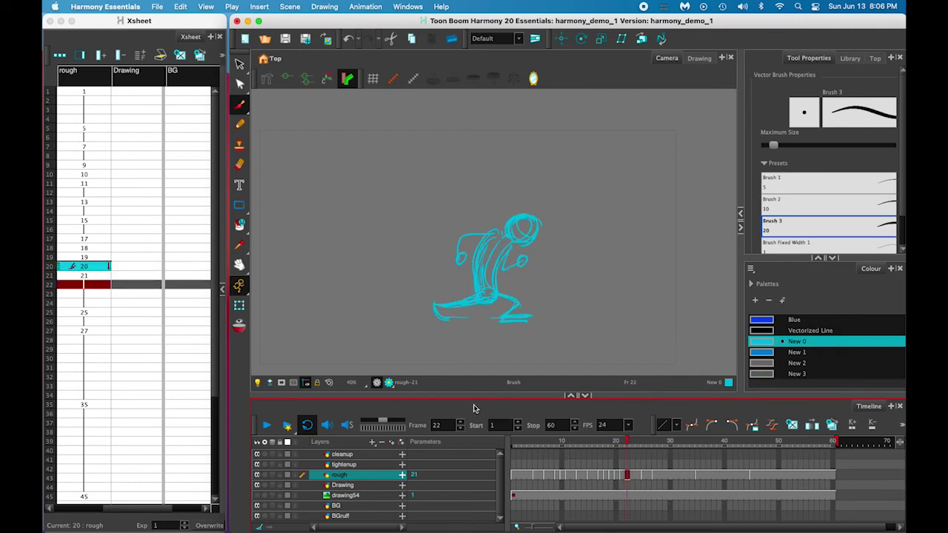
Step: Compare the poses at frames 21 and 25 and create drawing 23 at frame 23 of the rough column
click(99, 279)
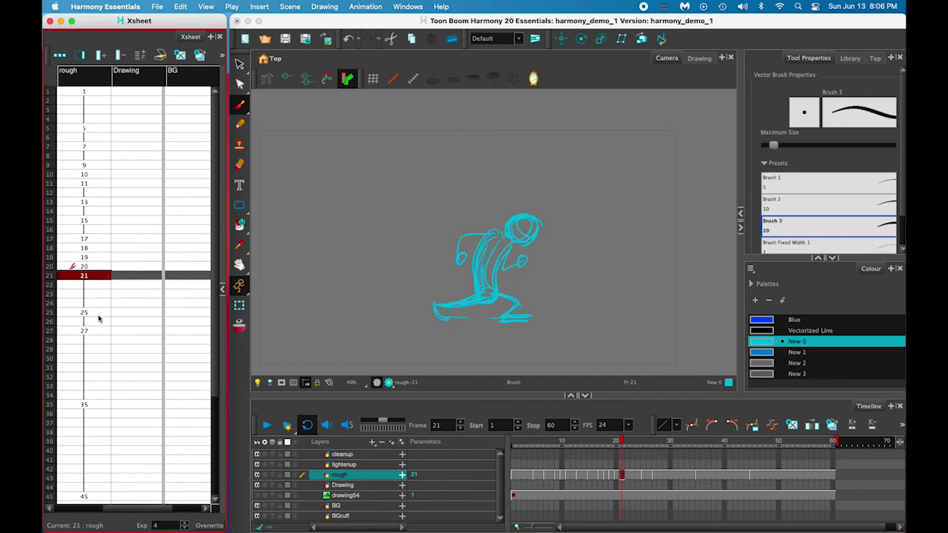
click(99, 314)
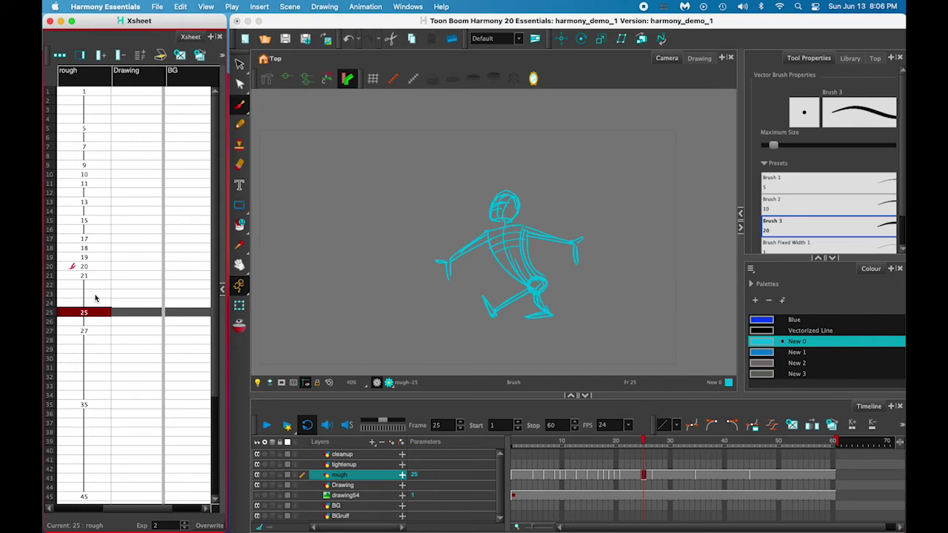
click(96, 294)
double_click(97, 295)
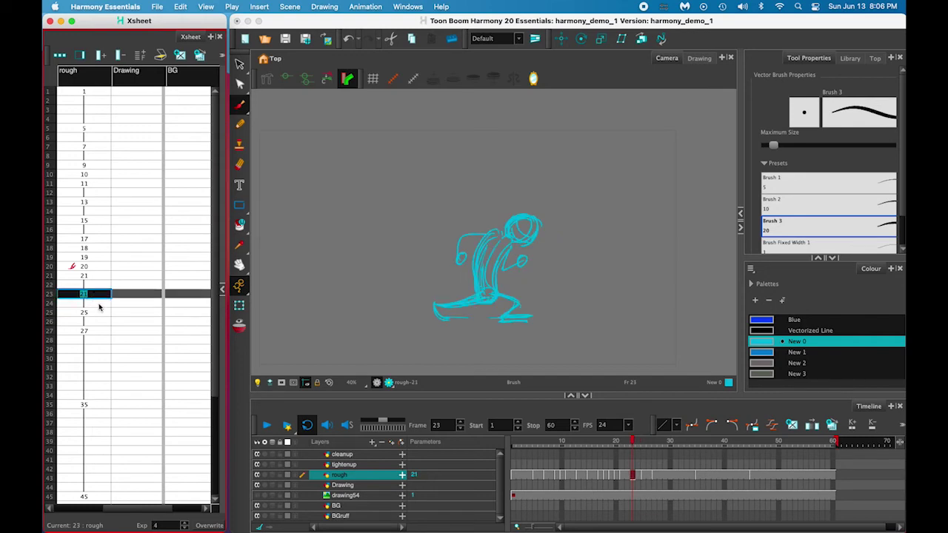
text(23)
key(Return)
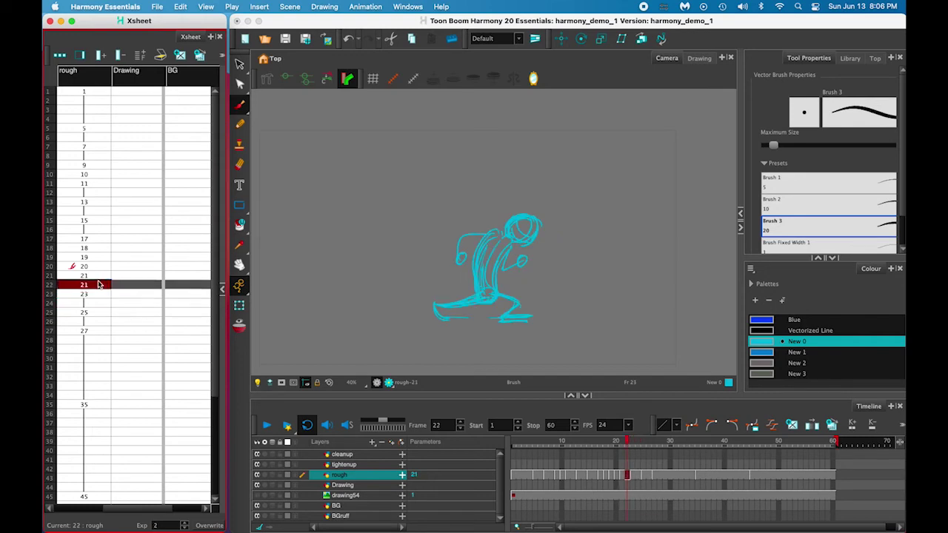
Step: Sketch drawing 23 with hips, torso, head, arms and legs over the onion skin, and scrub through to frame 27 with onion skin off
mouse_move(509, 290)
mouse_down()
mouse_move(518, 293)
mouse_move(522, 248)
mouse_move(496, 259)
mouse_move(568, 258)
mouse_move(575, 278)
mouse_up()
drag(486, 234, 461, 296)
mouse_move(522, 202)
mouse_down()
mouse_move(511, 222)
mouse_move(519, 196)
mouse_up()
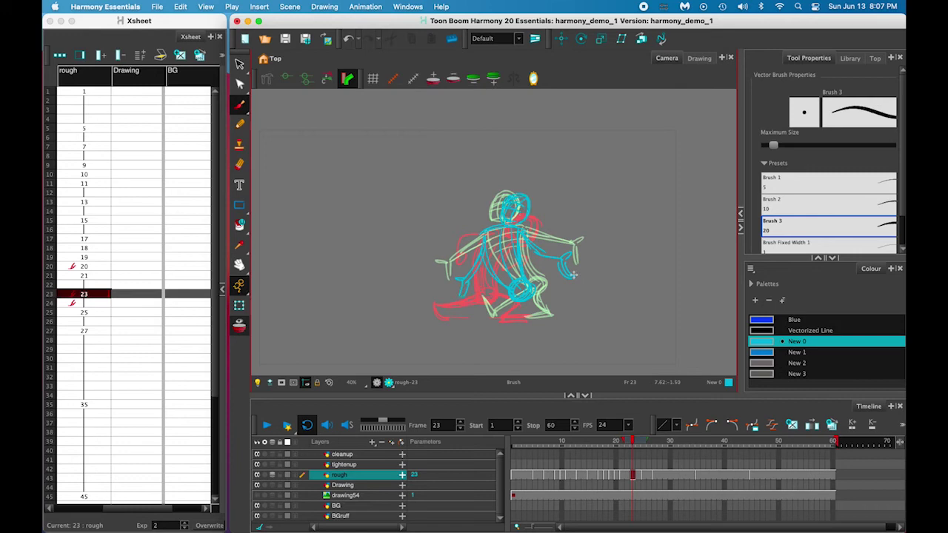
mouse_move(525, 320)
mouse_down()
mouse_move(529, 290)
mouse_move(536, 315)
mouse_move(517, 287)
mouse_move(467, 312)
mouse_move(435, 307)
mouse_up()
key(alt+o)
mouse_move(633, 449)
mouse_down()
mouse_move(661, 452)
mouse_move(649, 447)
mouse_up()
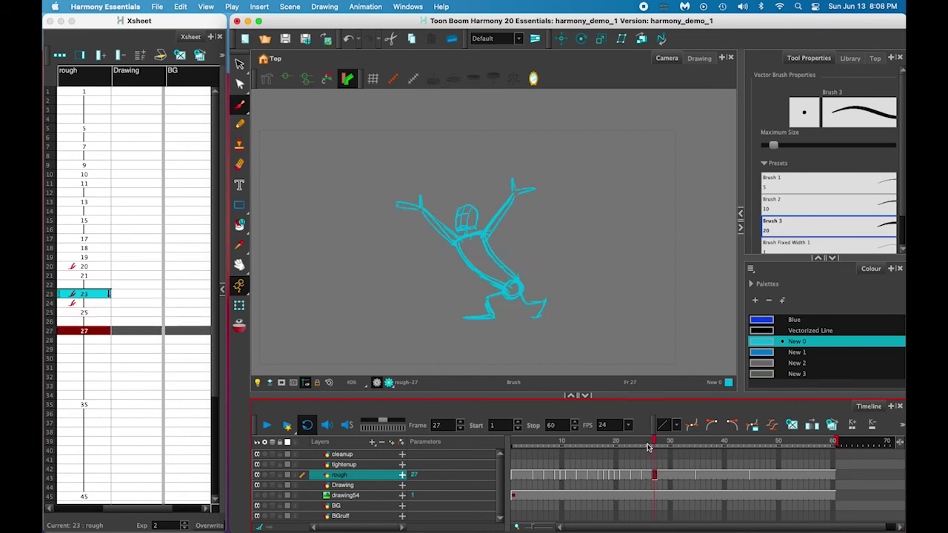
Step: Create drawing 29 at frame 29 of the rough column
click(95, 349)
double_click(96, 349)
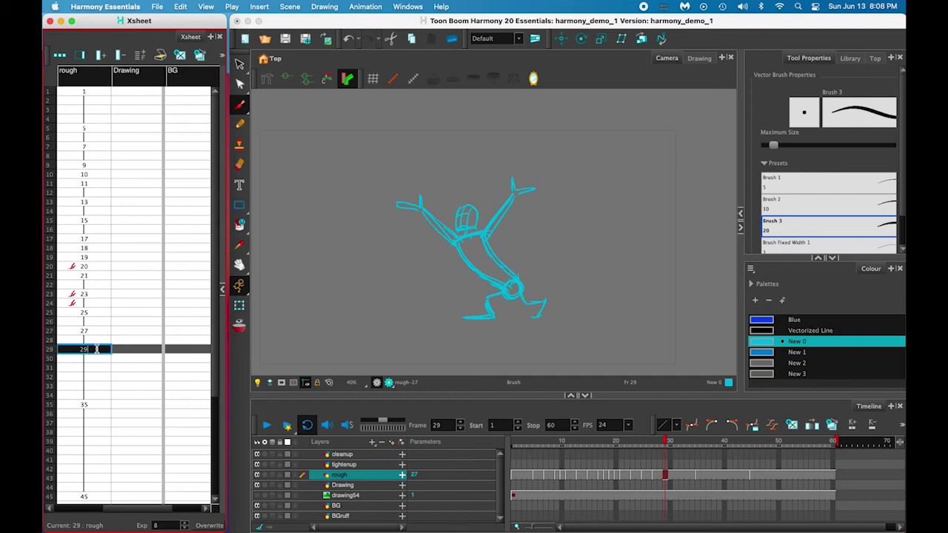
text(29)
key(Return)
click(102, 351)
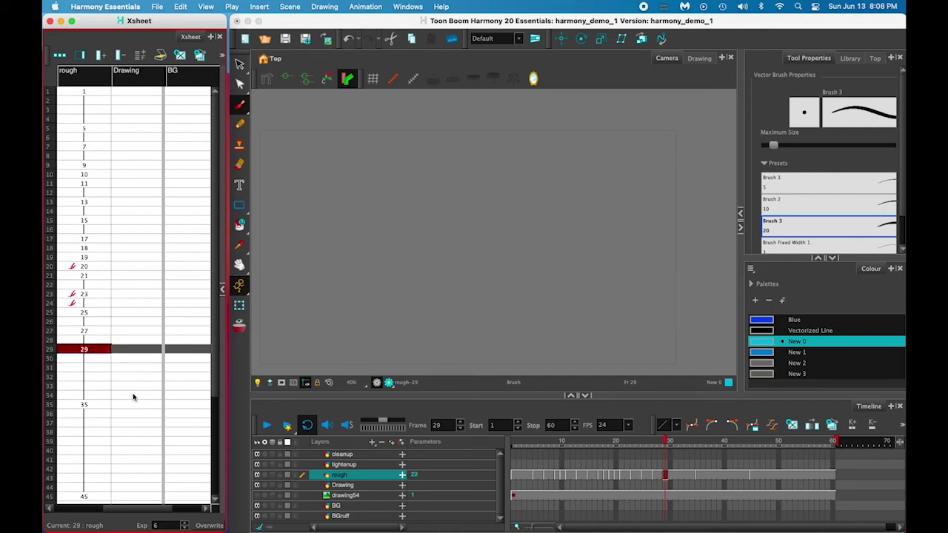
Step: Turn onion skin on and sketch drawing 29 as a backward-leaning figure with bent legs, hips, curved torso, head and raised arms
click(240, 327)
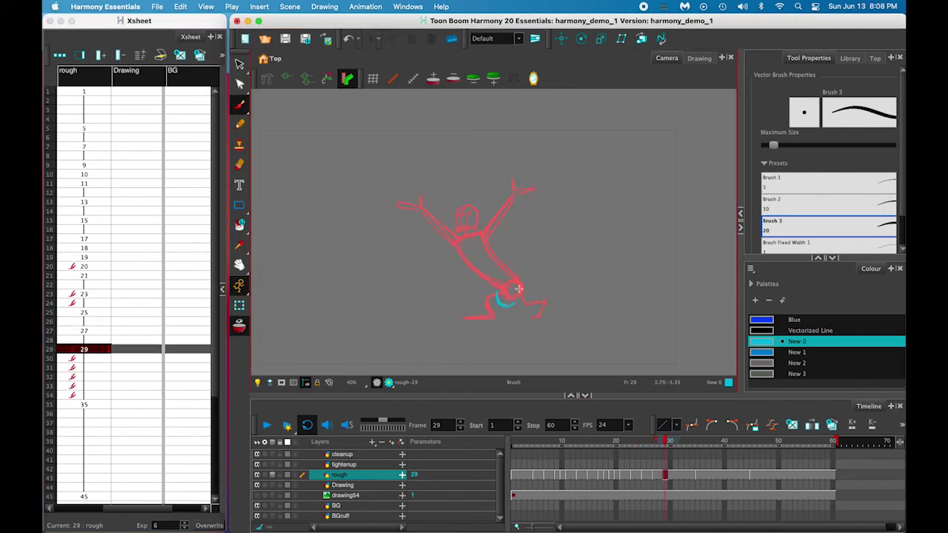
mouse_move(459, 320)
mouse_down()
mouse_move(493, 314)
mouse_move(485, 300)
mouse_move(515, 295)
mouse_move(526, 306)
mouse_move(481, 292)
mouse_move(501, 289)
mouse_move(441, 244)
mouse_move(465, 222)
mouse_move(457, 233)
mouse_up()
mouse_move(443, 220)
mouse_down()
mouse_move(465, 217)
mouse_move(487, 272)
mouse_up()
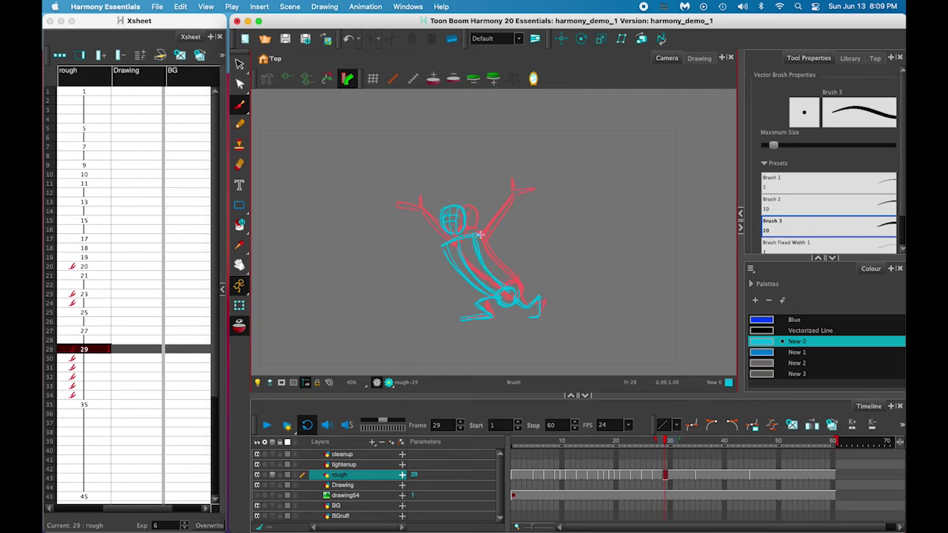
drag(480, 241, 509, 286)
drag(478, 230, 484, 184)
drag(484, 184, 504, 175)
drag(442, 243, 414, 192)
Step: Turn onion skin off and compare the poses at frames 27, 29 and 35
click(100, 331)
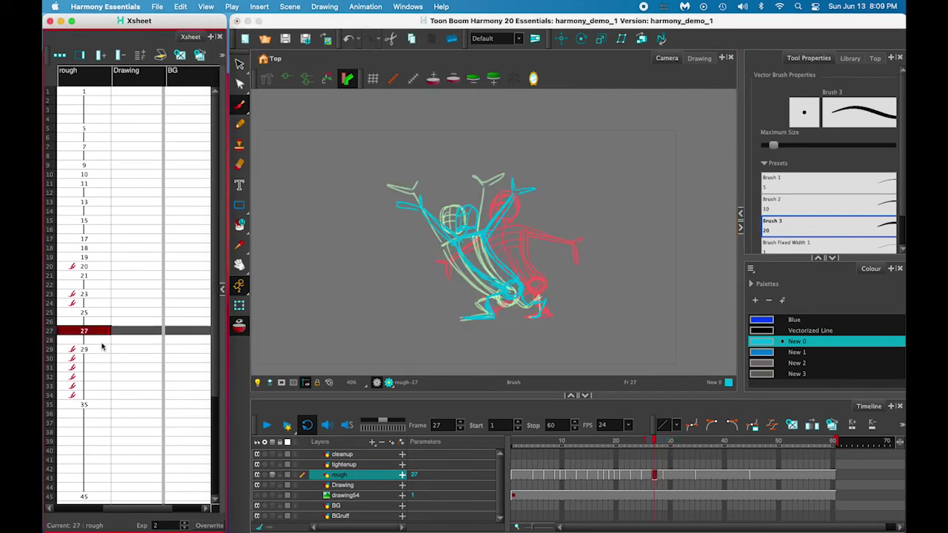
key(alt+o)
click(100, 349)
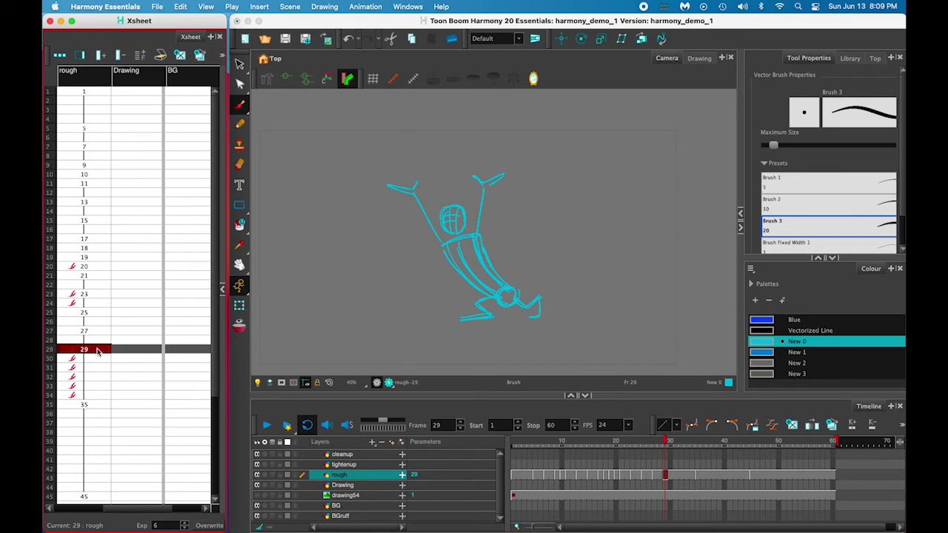
click(96, 406)
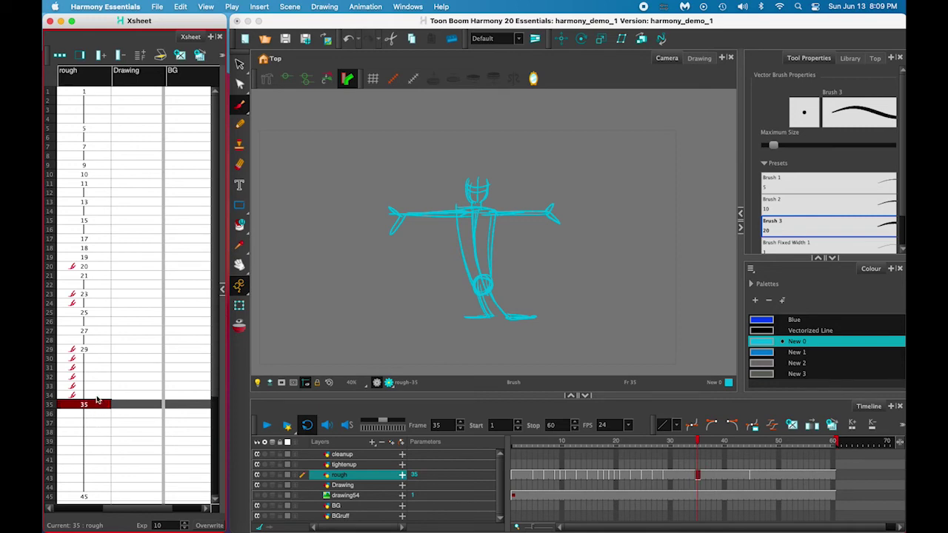
Step: Create drawing 33 at frame 33 of the rough column and turn onion skin on for it
click(97, 396)
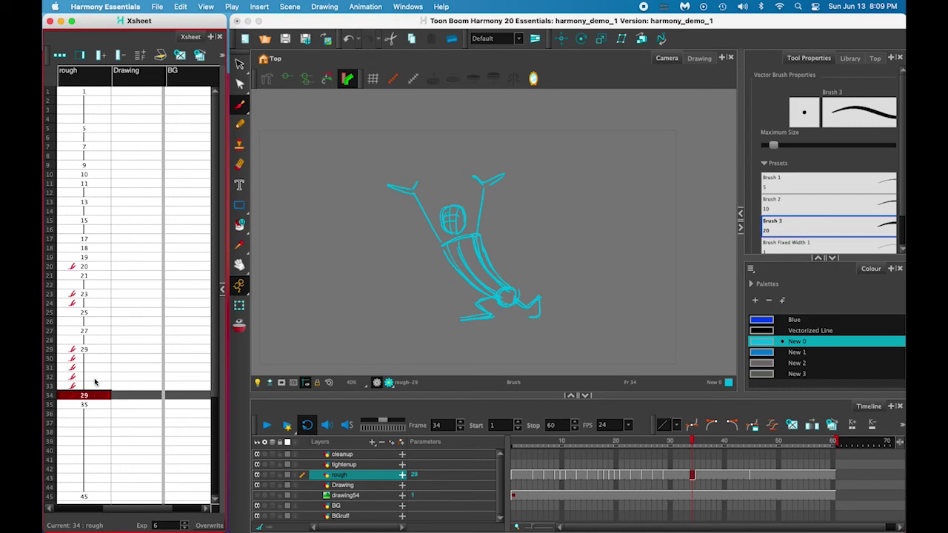
click(97, 386)
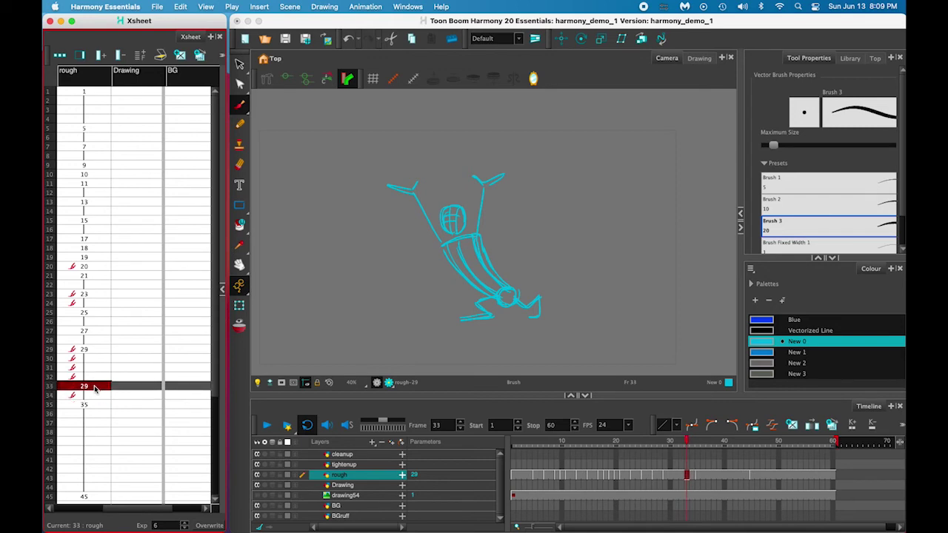
double_click(99, 386)
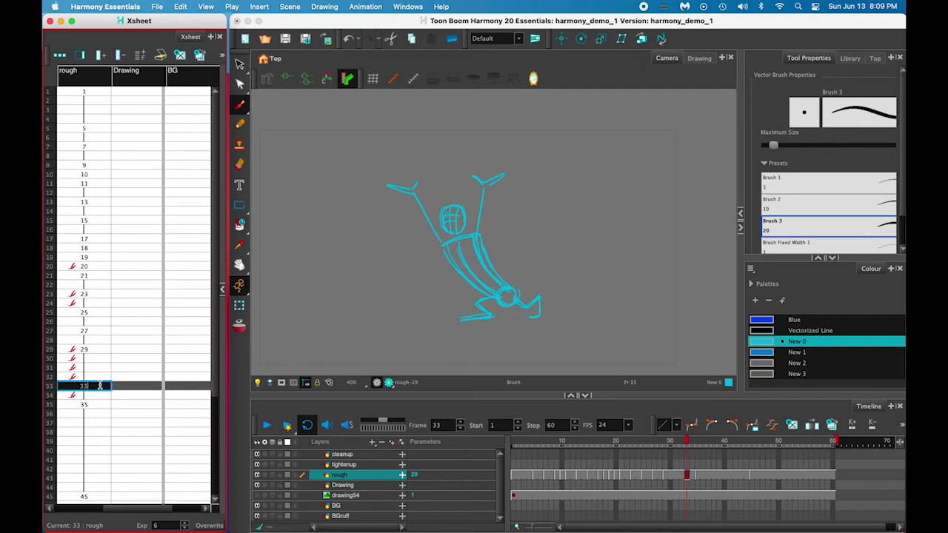
text(33)
key(Return)
click(99, 387)
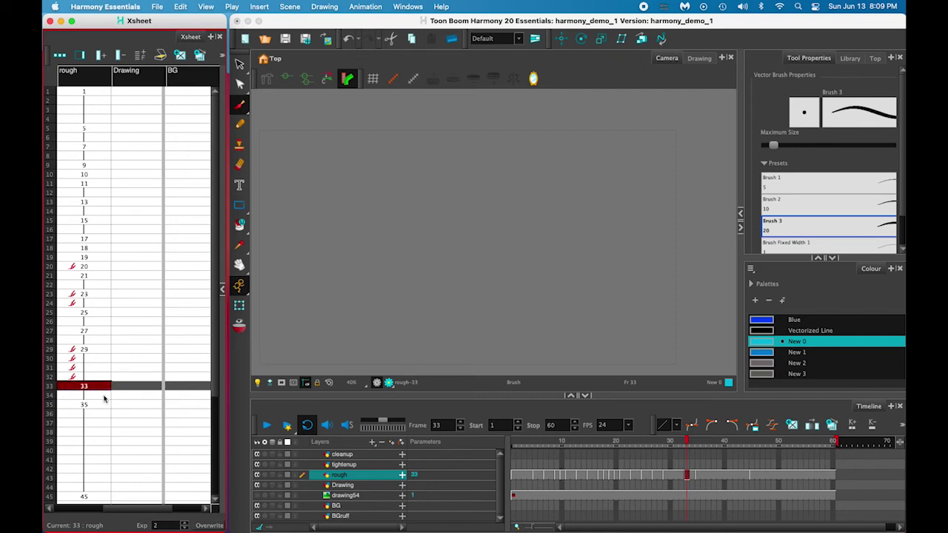
click(238, 326)
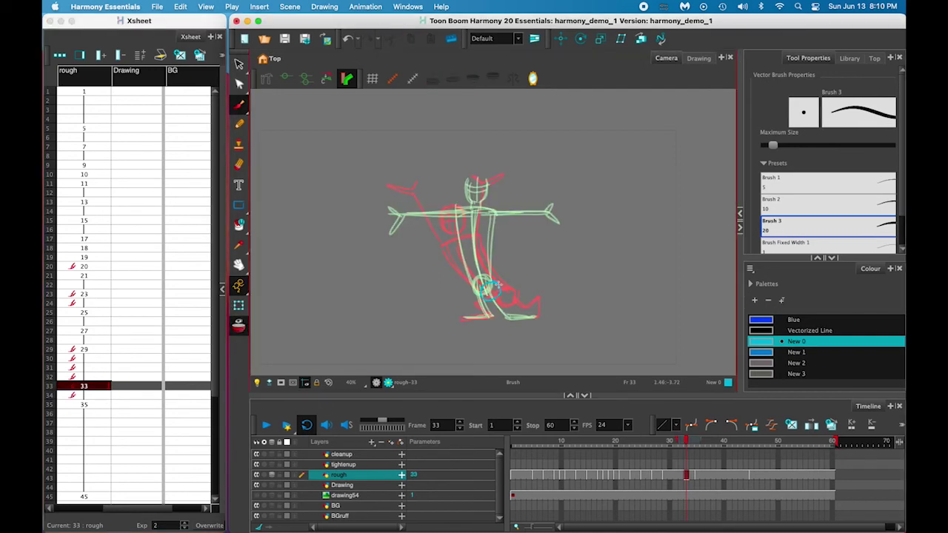
Step: Sketch drawing 33 as a backward-leaning figure with arms spread upward, curved torso, bent knees and head, and turn onion skin off
mouse_move(480, 238)
mouse_down()
mouse_move(374, 208)
mouse_move(380, 212)
mouse_up()
drag(481, 215, 562, 187)
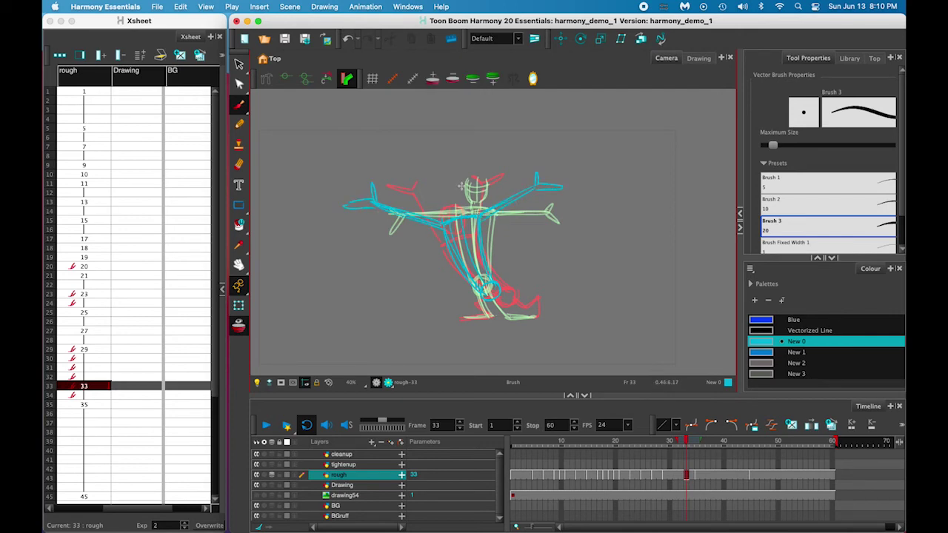
mouse_move(483, 291)
mouse_down()
mouse_move(465, 316)
mouse_move(538, 319)
mouse_up()
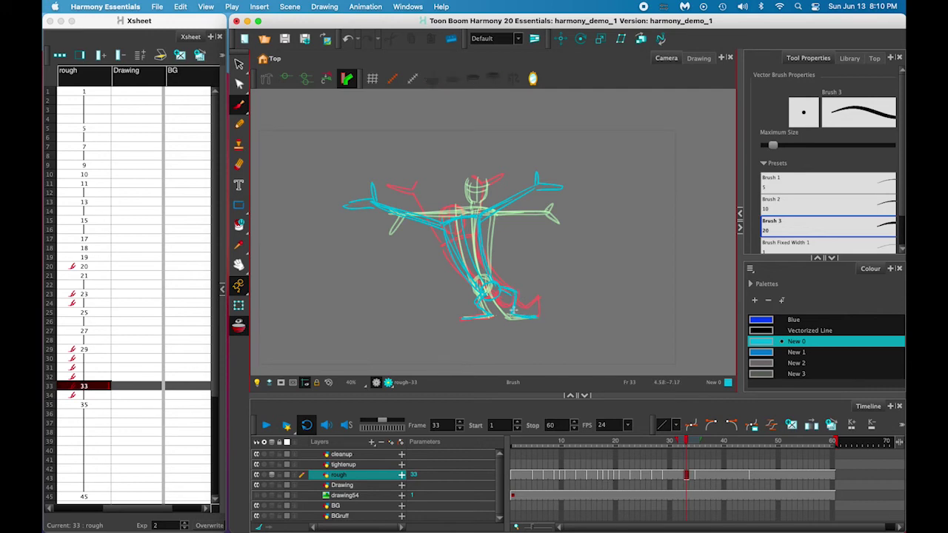
mouse_move(461, 181)
mouse_down()
mouse_move(464, 211)
mouse_move(463, 182)
mouse_up()
drag(452, 196, 474, 196)
click(238, 326)
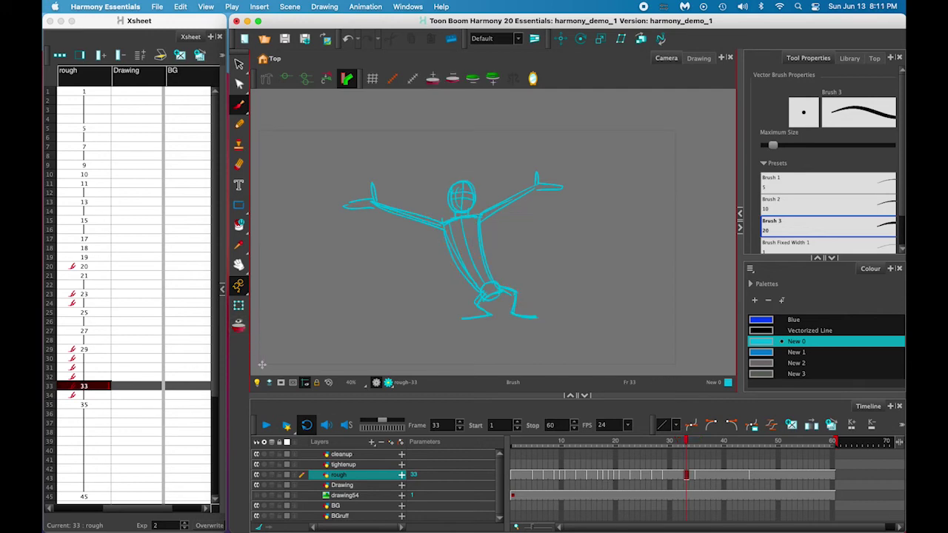
key(alt+o)
Step: Create drawing 37 at frame 37 of the rough column and turn onion skin on for it
mouse_move(688, 442)
mouse_down()
mouse_move(677, 444)
mouse_move(699, 447)
mouse_move(675, 444)
mouse_move(709, 449)
mouse_move(671, 448)
mouse_move(816, 451)
mouse_up()
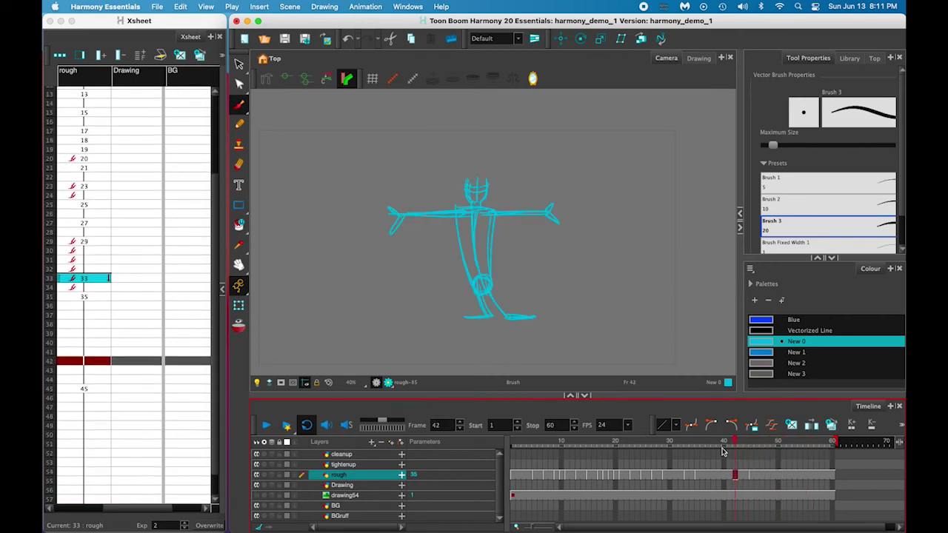
mouse_move(722, 452)
mouse_down()
mouse_move(659, 458)
mouse_move(728, 454)
mouse_move(689, 455)
mouse_move(703, 460)
mouse_up()
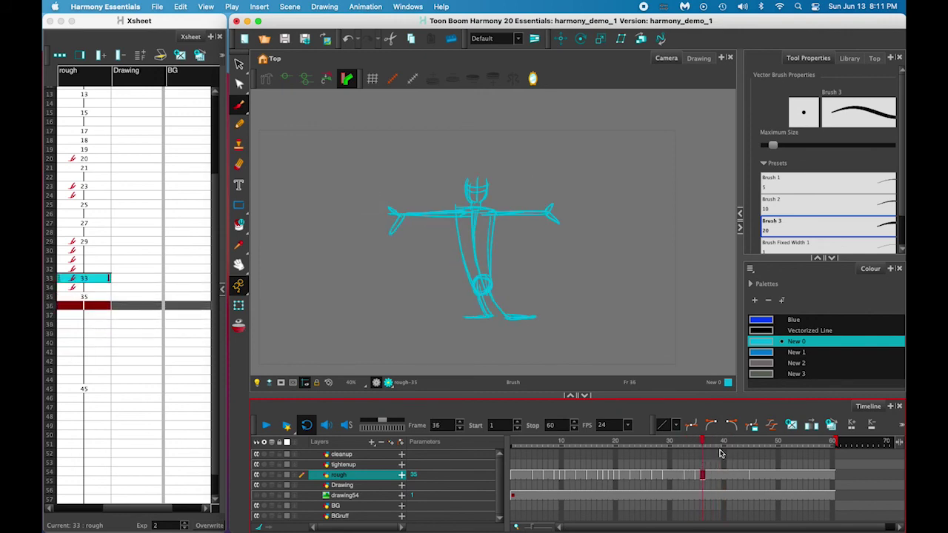
click(97, 316)
double_click(106, 315)
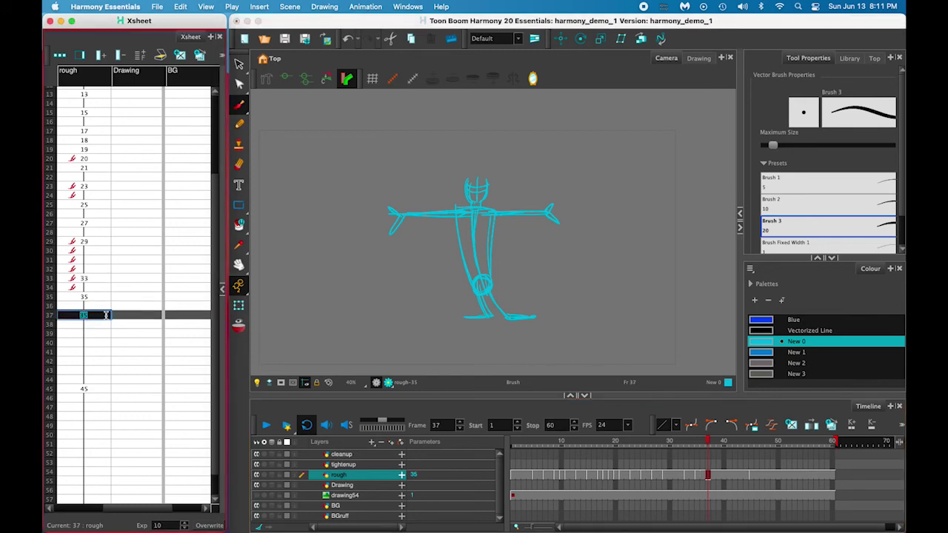
text(37)
key(Return)
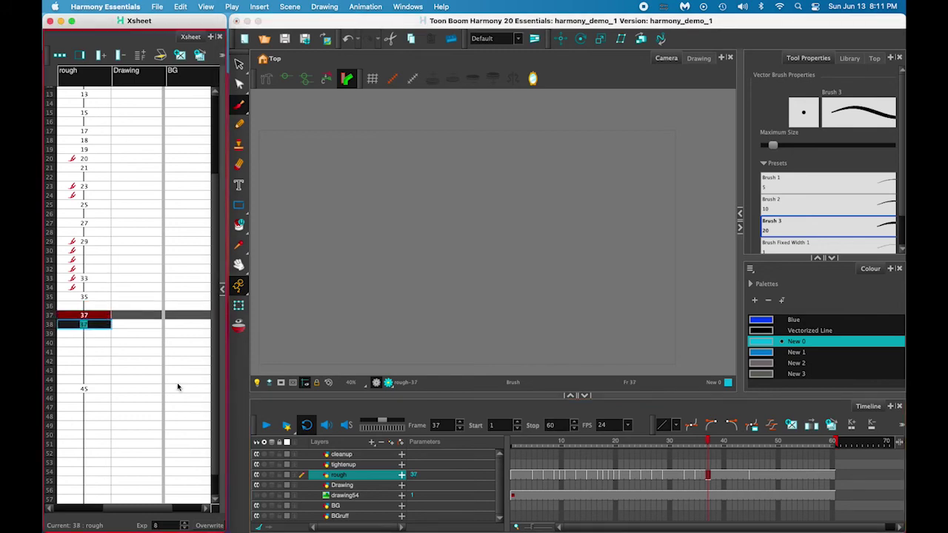
click(239, 326)
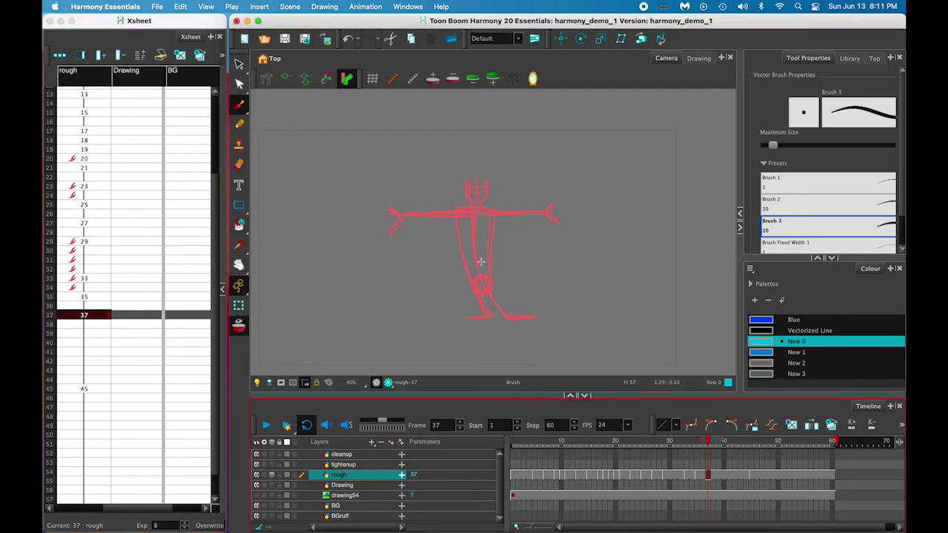
Step: Sketch the upright torso, hips, legs and feet of drawing 37 over the onion-skinned pose from frame 35
mouse_move(483, 210)
mouse_down()
mouse_move(476, 287)
mouse_move(492, 282)
mouse_up()
mouse_move(482, 293)
mouse_down()
mouse_move(488, 316)
mouse_move(533, 317)
mouse_up()
mouse_move(490, 315)
mouse_down()
mouse_move(476, 318)
mouse_move(489, 316)
mouse_up()
drag(461, 216, 474, 282)
drag(500, 218, 494, 282)
mouse_move(501, 216)
mouse_down()
mouse_move(462, 212)
mouse_move(484, 286)
mouse_up()
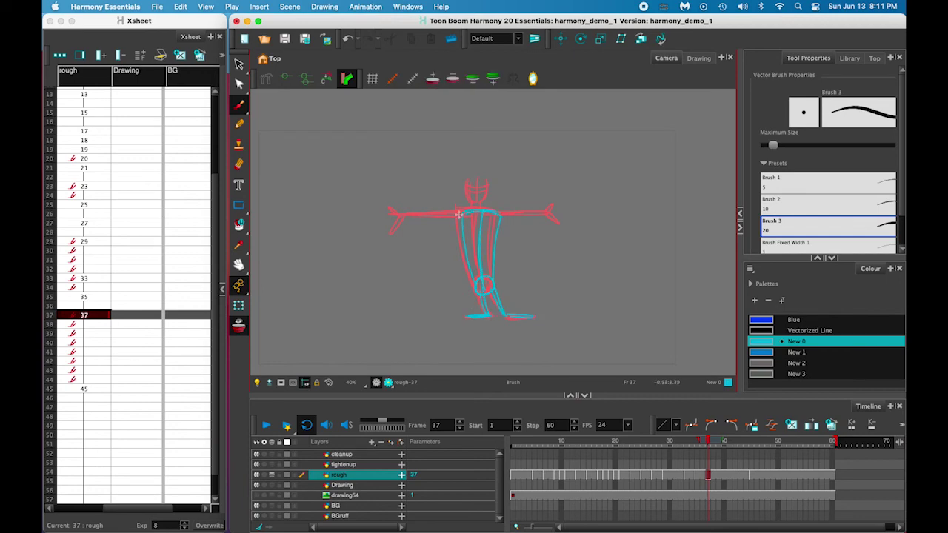
Step: Add slightly raised outstretched arms with open hands and a tilted head to drawing 37, and turn onion skin off
drag(460, 215, 404, 208)
drag(399, 205, 404, 205)
drag(400, 207, 381, 218)
mouse_move(501, 218)
mouse_down()
mouse_move(560, 205)
mouse_move(549, 191)
mouse_move(569, 209)
mouse_up()
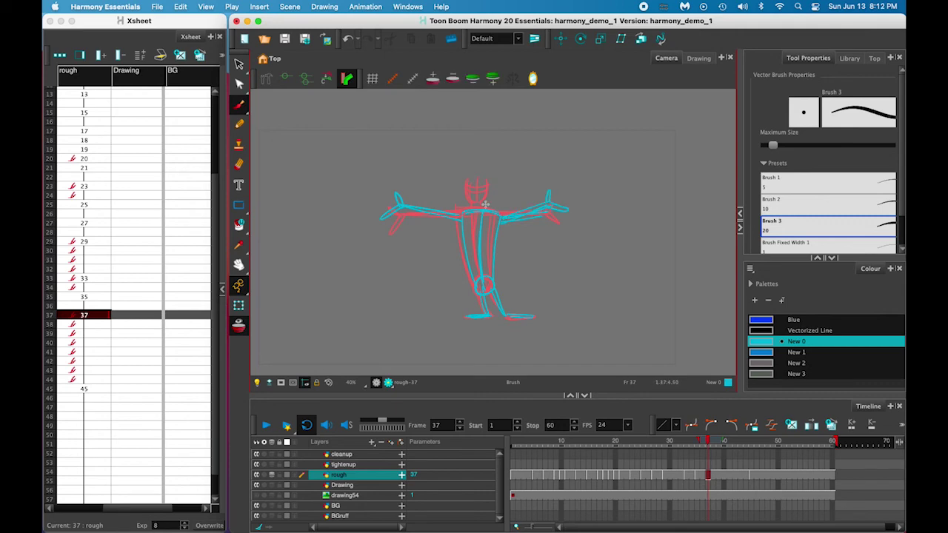
drag(480, 199, 501, 191)
drag(478, 189, 498, 196)
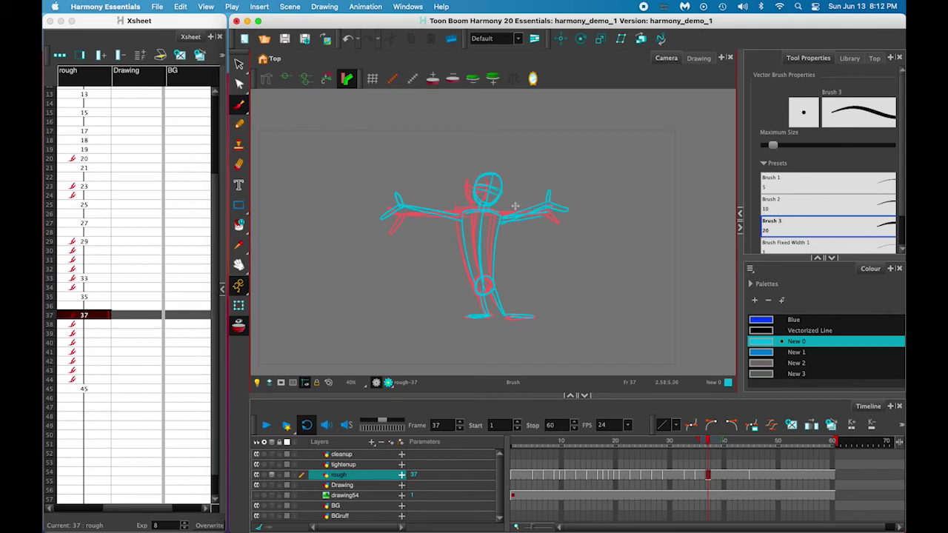
click(239, 326)
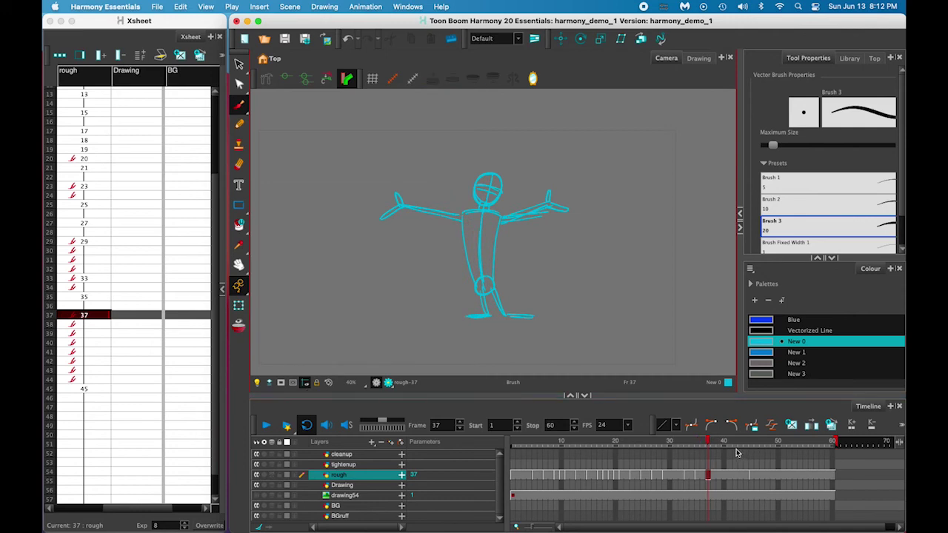
Step: Create drawing 43 at frame 43 of the rough column and turn onion skin on for it
drag(709, 443, 753, 451)
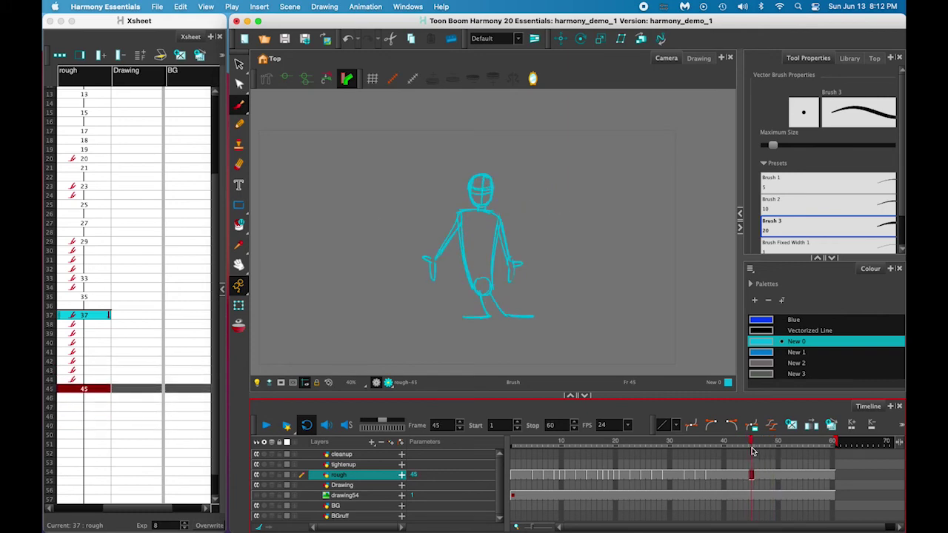
click(97, 372)
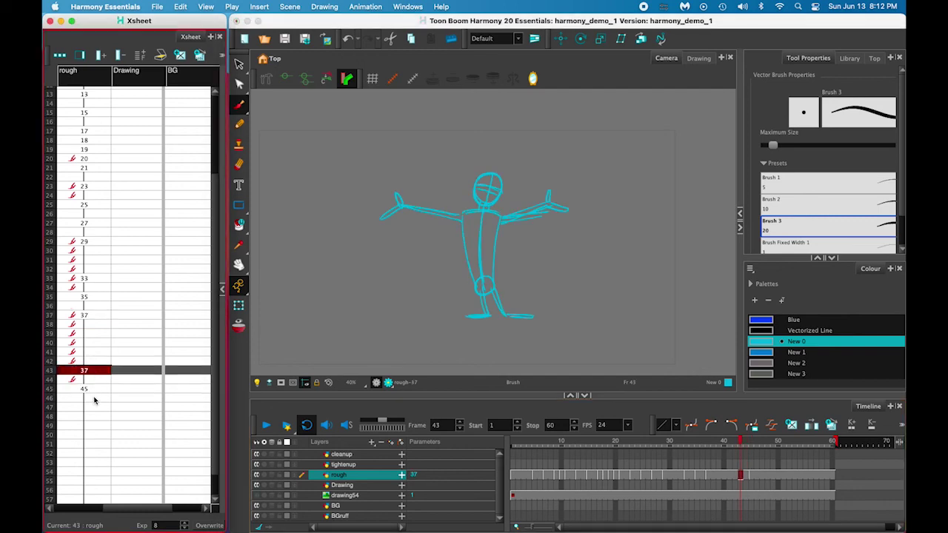
double_click(95, 375)
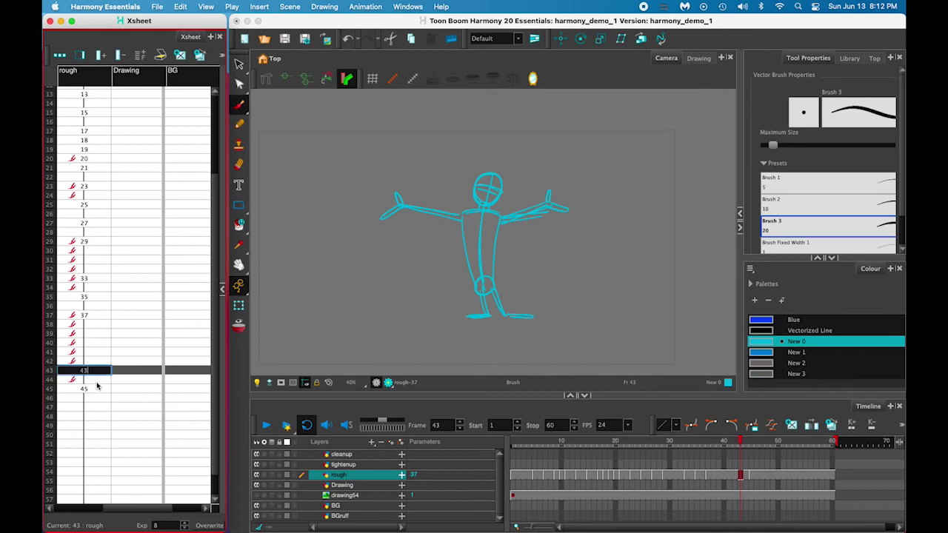
text(43)
key(Return)
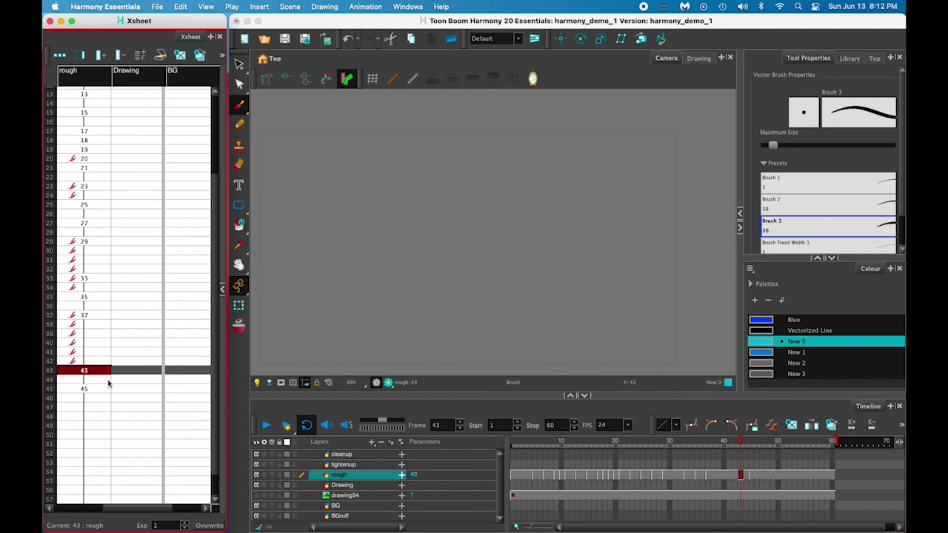
click(238, 326)
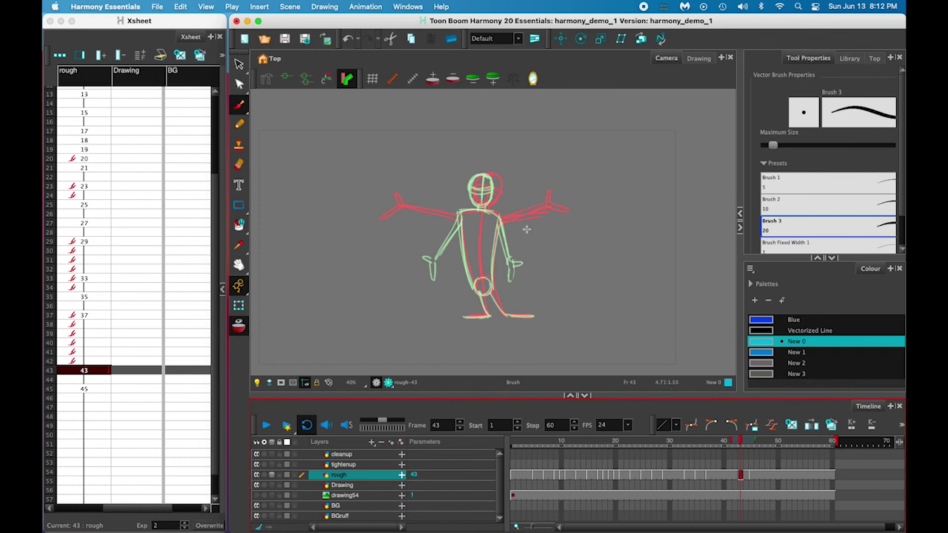
Step: Sketch the outstretched arms and hands of drawing 43, slightly lower than in the pose at frame 37
drag(501, 217, 552, 225)
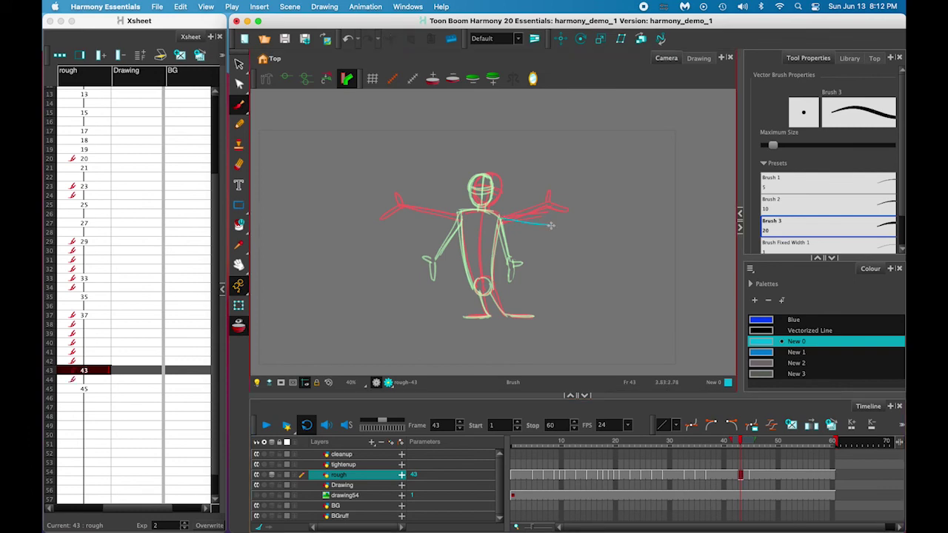
mouse_move(463, 211)
mouse_down()
mouse_move(501, 214)
mouse_move(478, 181)
mouse_move(494, 185)
mouse_move(404, 221)
mouse_up()
mouse_move(504, 219)
mouse_down()
mouse_move(551, 227)
mouse_move(561, 215)
mouse_up()
drag(561, 225, 556, 230)
drag(404, 217, 393, 212)
Step: Complete drawing 43 with the torso, hips, legs, feet and head, and turn onion skin off
drag(396, 220, 473, 288)
drag(499, 218, 492, 284)
mouse_move(480, 213)
mouse_down()
mouse_move(483, 296)
mouse_move(465, 317)
mouse_up()
drag(492, 286, 509, 316)
drag(533, 316, 508, 317)
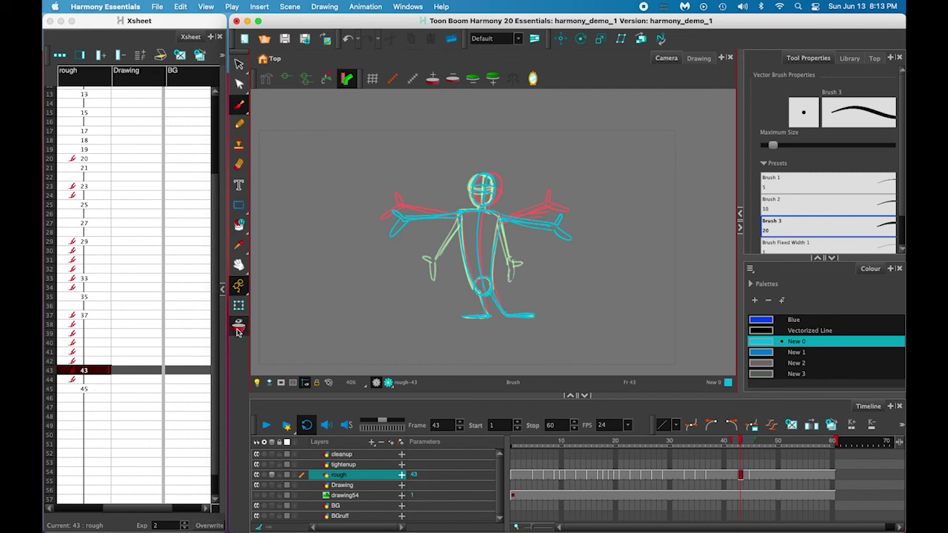
key(alt+o)
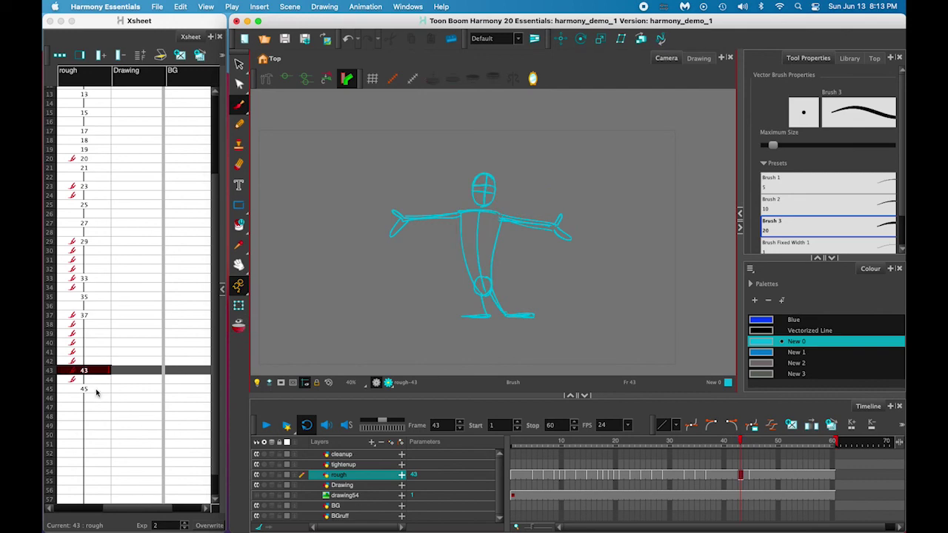
Step: Create drawing 47 at frame 47 of the rough column
click(95, 391)
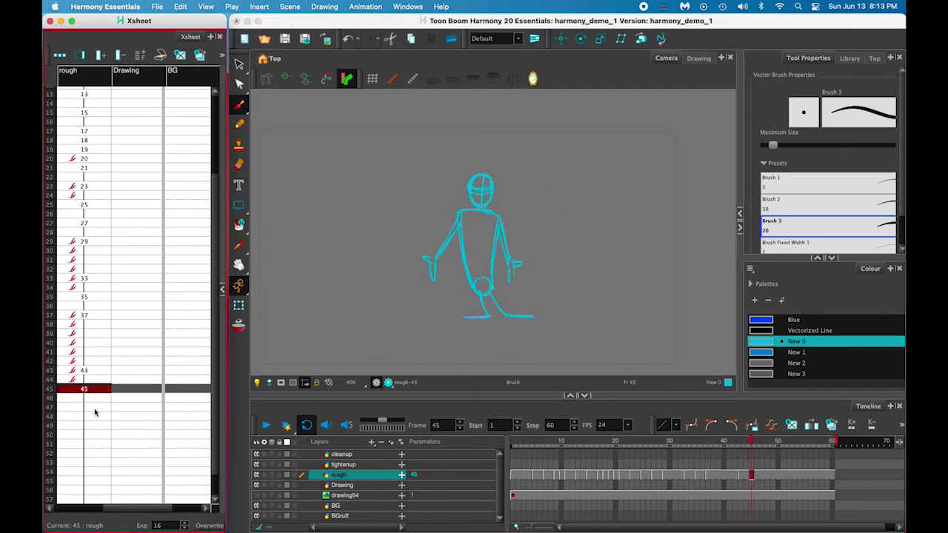
click(92, 408)
double_click(99, 407)
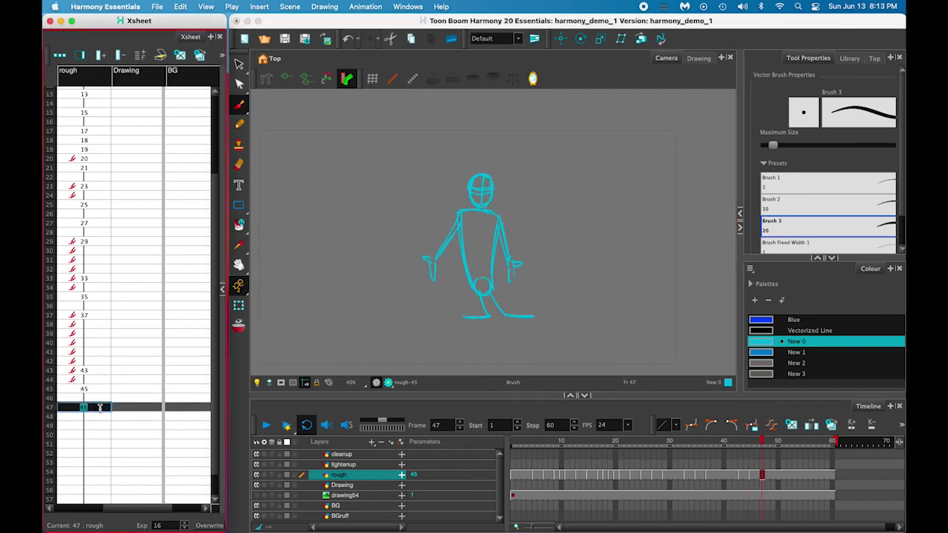
key(Return)
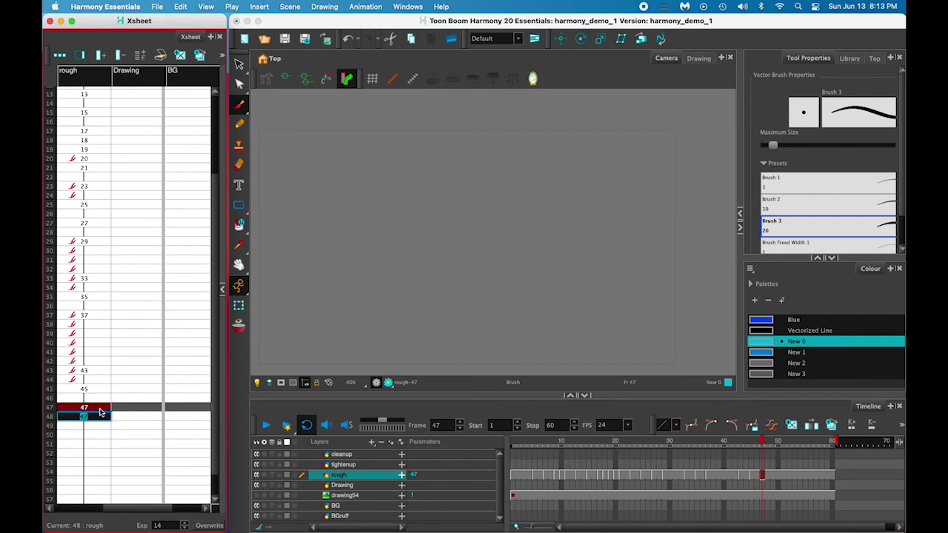
Step: Turn onion skin on to check drawing 45 against the pose at frame 43, and go to frame 47
click(103, 390)
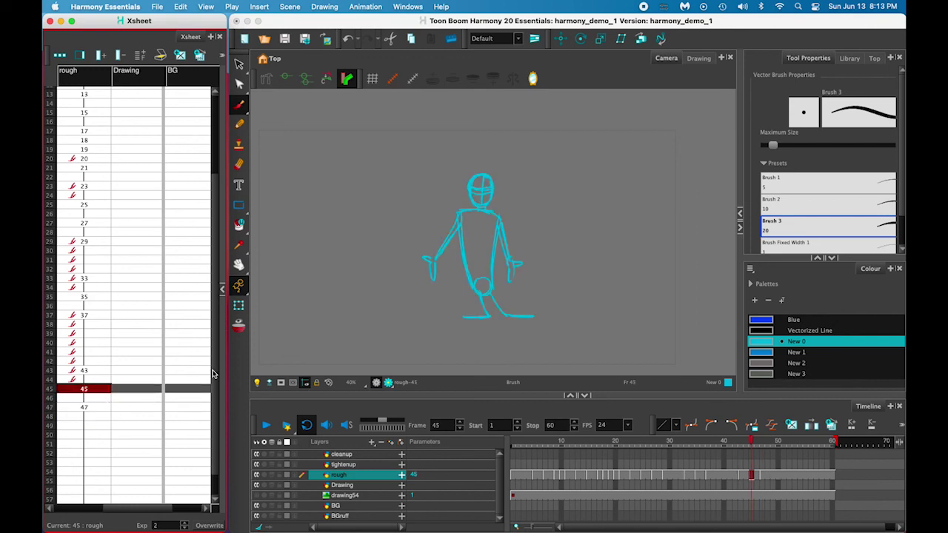
click(239, 330)
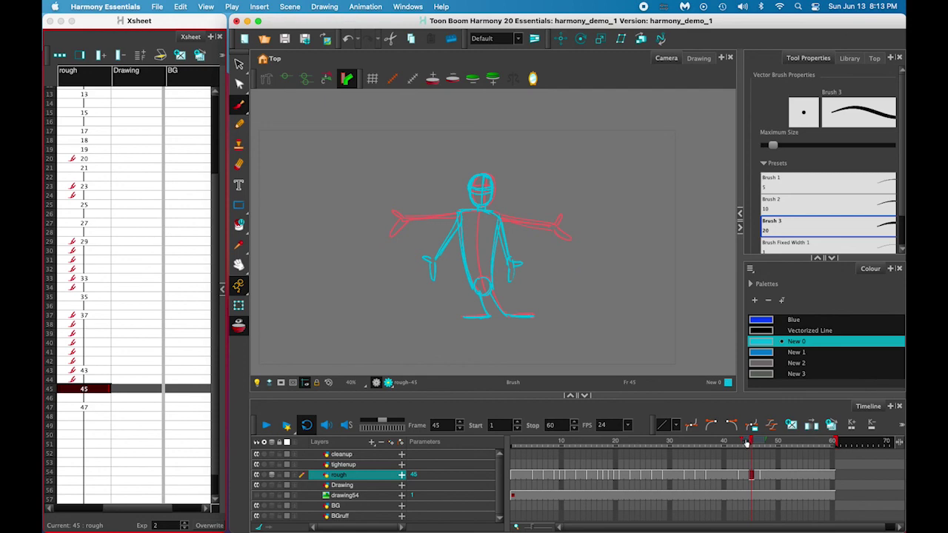
click(742, 441)
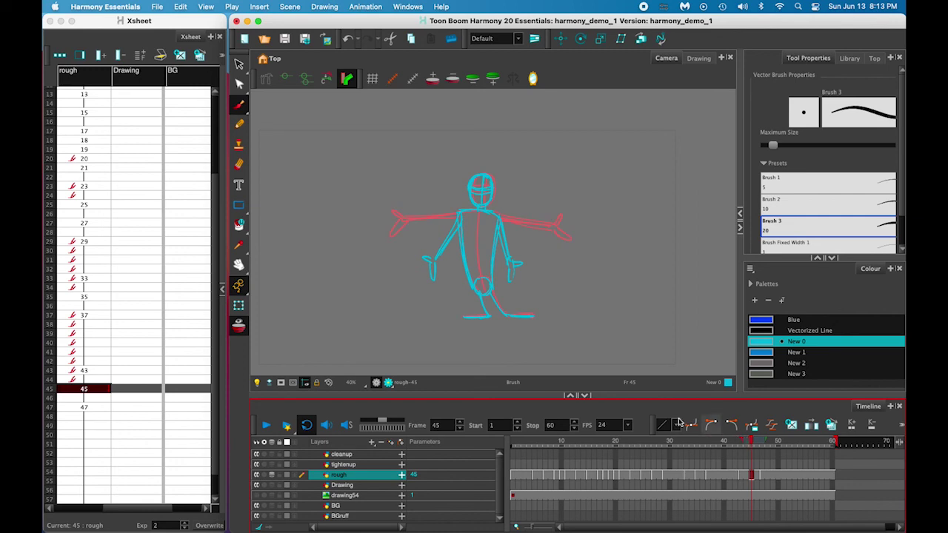
drag(462, 215, 462, 230)
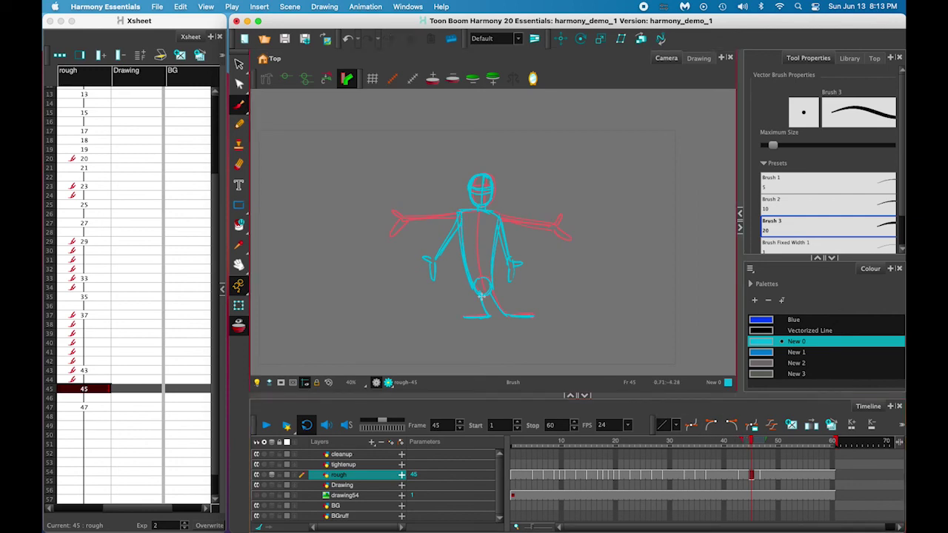
click(98, 409)
Step: Sketch the torso outline, hips and head with face guidelines of drawing 47
drag(461, 216, 480, 295)
mouse_move(491, 291)
mouse_down()
mouse_move(490, 245)
mouse_move(461, 214)
mouse_up()
drag(477, 179, 477, 208)
drag(471, 191, 491, 195)
Step: Add lowered arms held close to the body, hands, legs and feet to drawing 47, and turn onion skin off
drag(461, 215, 452, 270)
drag(447, 272, 453, 269)
drag(502, 220, 499, 270)
mouse_move(500, 268)
mouse_down()
mouse_move(515, 271)
mouse_move(501, 270)
mouse_up()
mouse_move(478, 282)
mouse_down()
mouse_move(489, 291)
mouse_move(488, 279)
mouse_move(533, 317)
mouse_up()
drag(477, 292, 463, 317)
key(alt+o)
Step: Play the rough animation from frame 1 to review the motion, and stop playback
drag(763, 445, 500, 453)
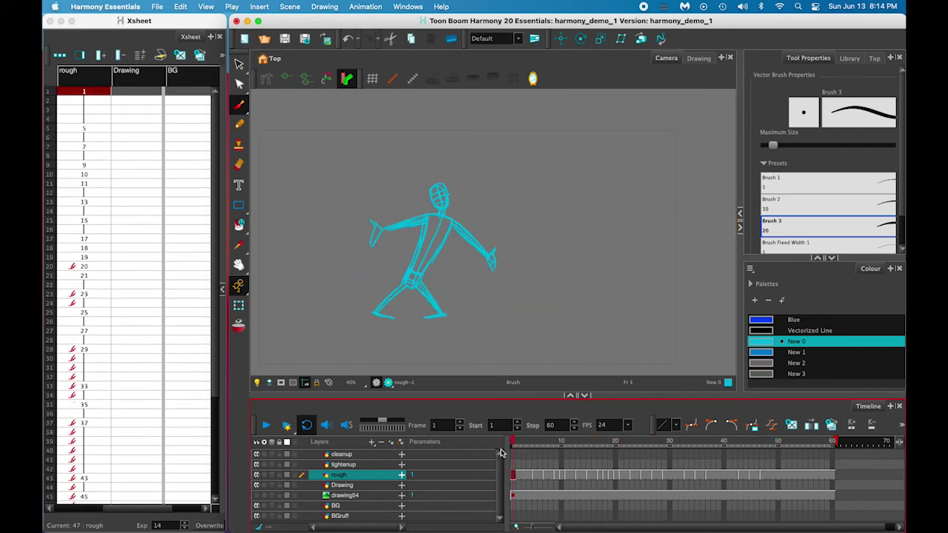
click(267, 426)
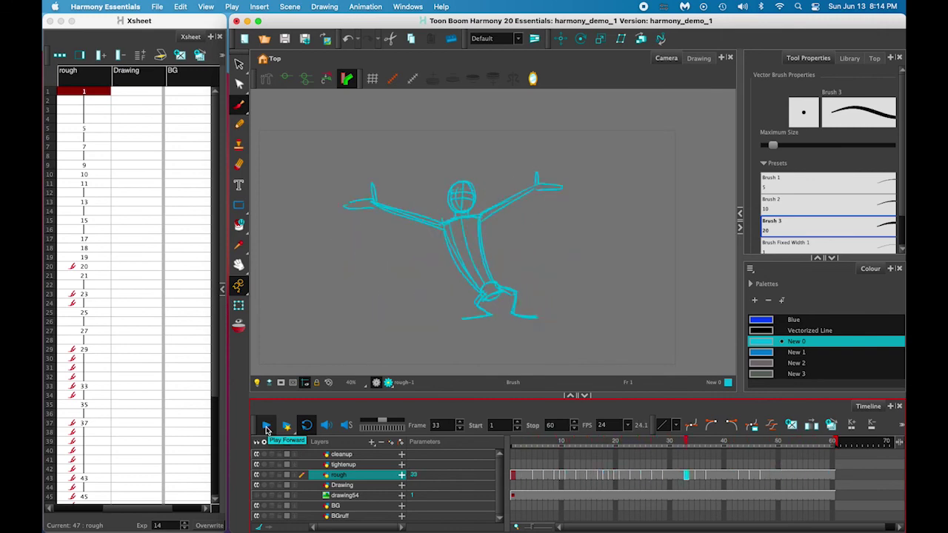
click(267, 426)
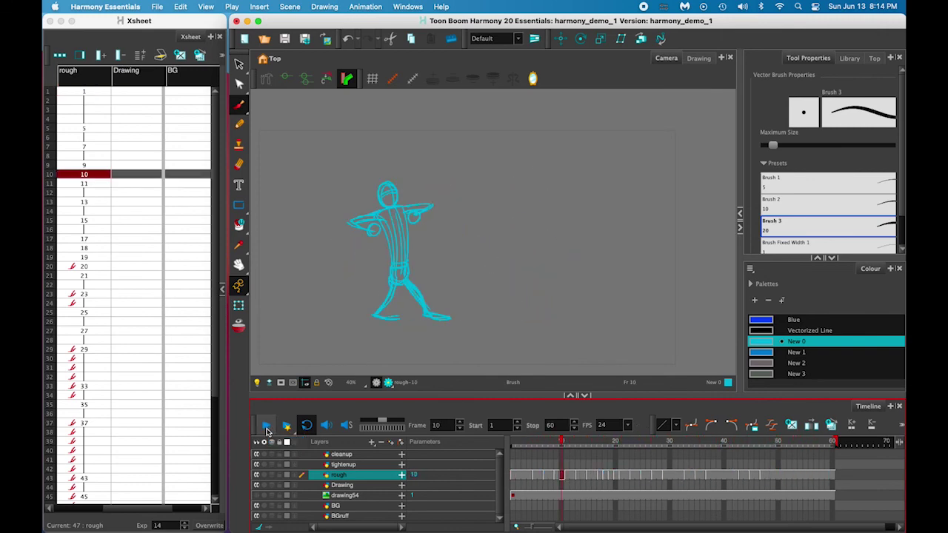